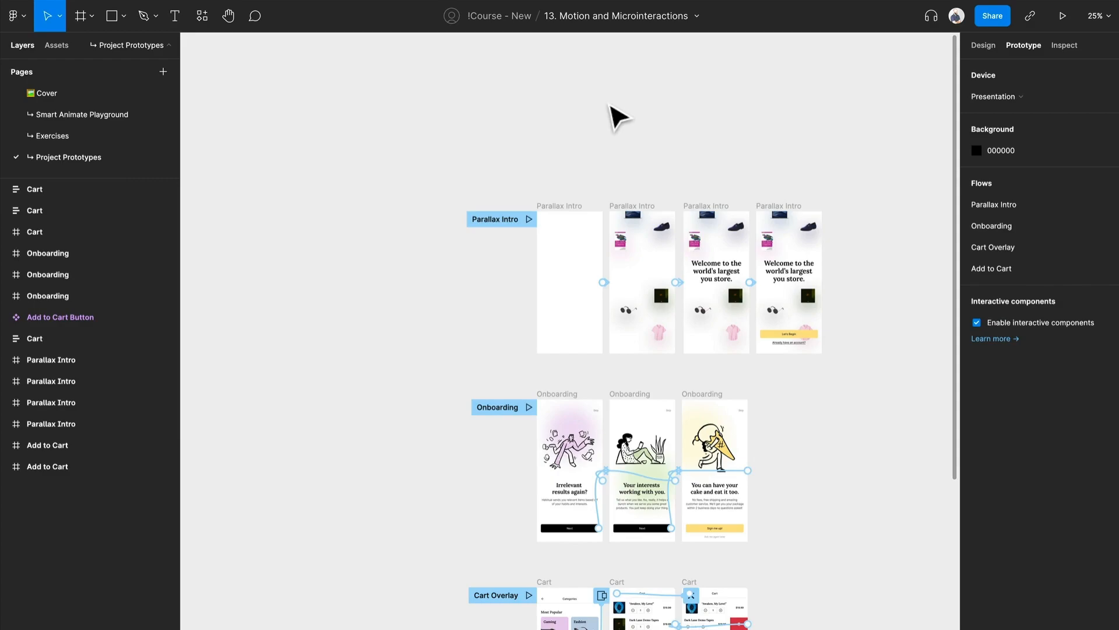
Step: Examine the Parallax Intro frames on the canvas and view the flow's running prototype
{"action": "scroll", "coordinate": [764, 386], "scroll_direction": "up", "scroll_amount": 2}
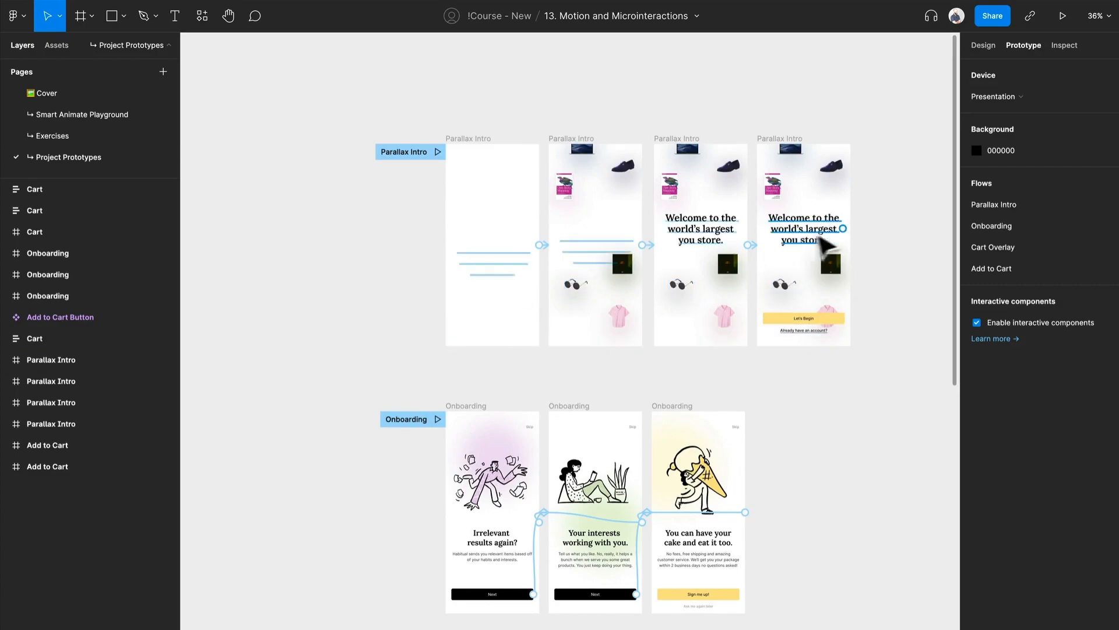
{"action": "scroll", "coordinate": [845, 232], "scroll_direction": "up", "scroll_amount": 4}
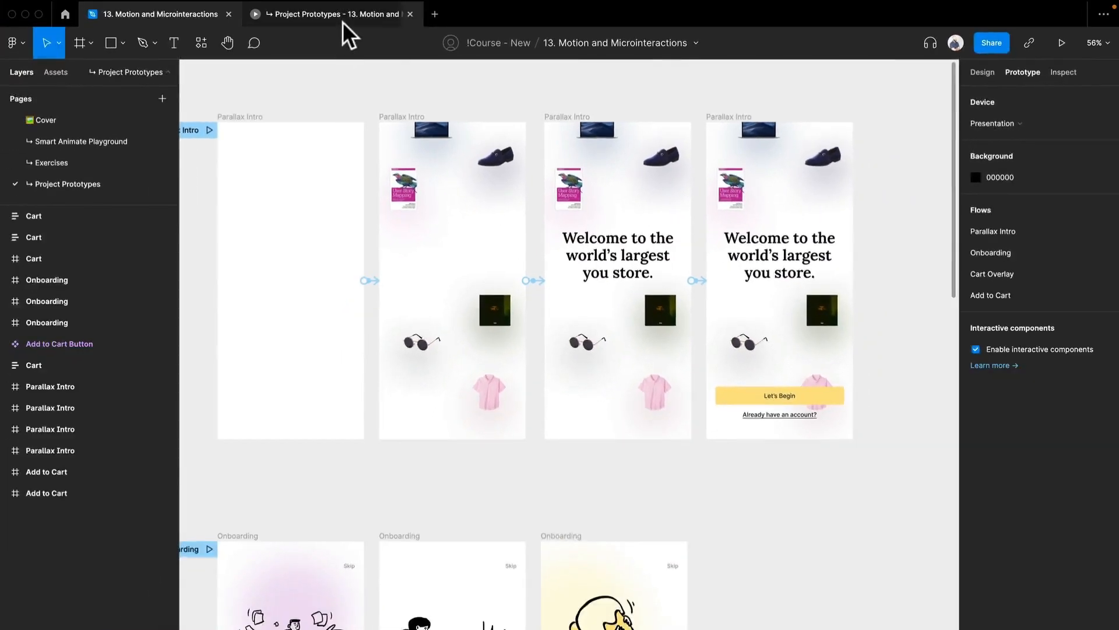
{"action": "left_click", "coordinate": [343, 23]}
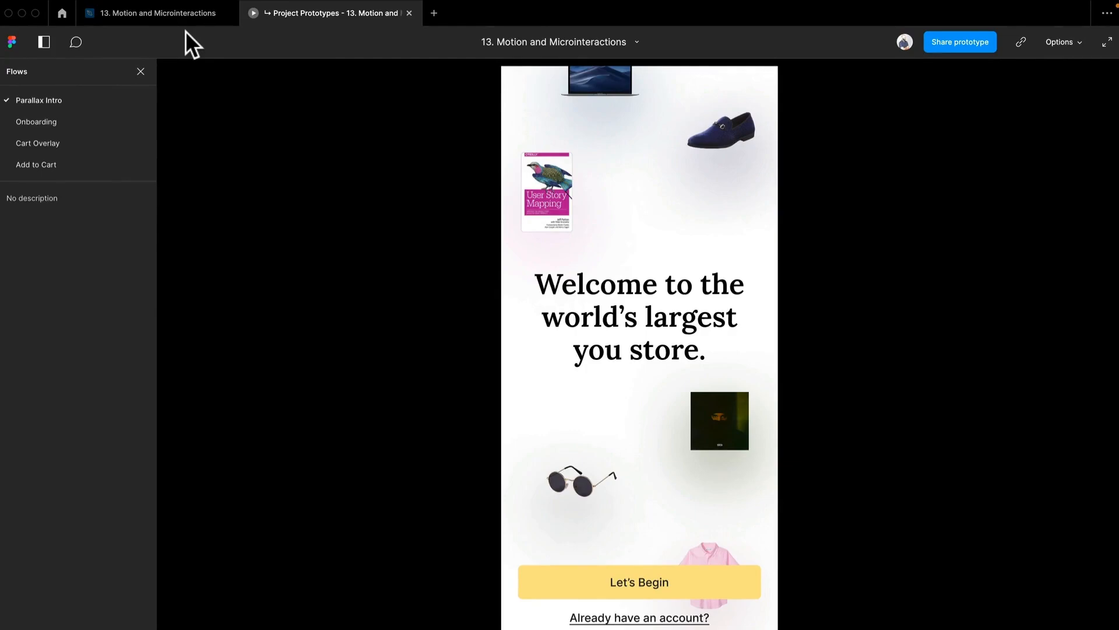
{"action": "left_click", "coordinate": [178, 17]}
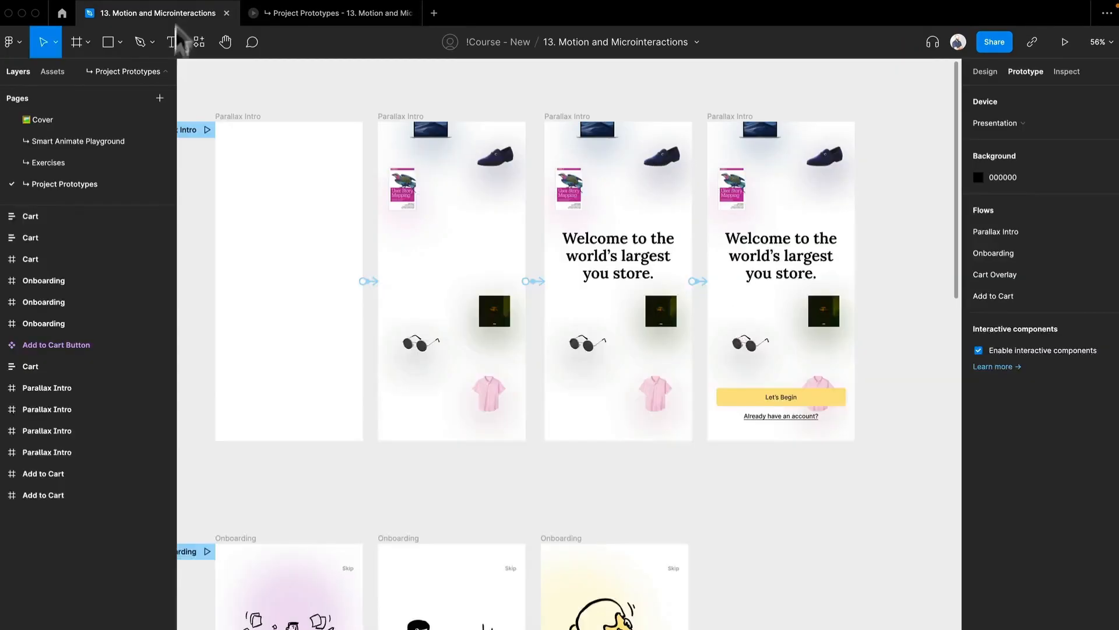
{"action": "scroll", "coordinate": [740, 327], "scroll_direction": "right", "scroll_amount": 5}
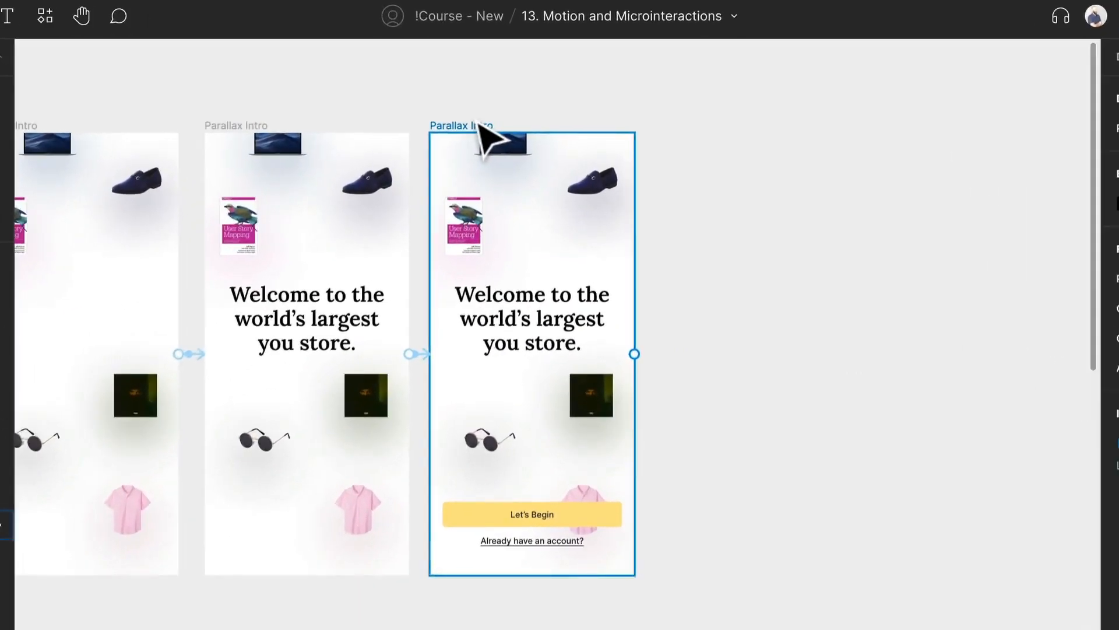
Step: Compare where the title, album cover and button container sit across the four Parallax Intro frames
{"action": "left_click", "coordinate": [545, 127]}
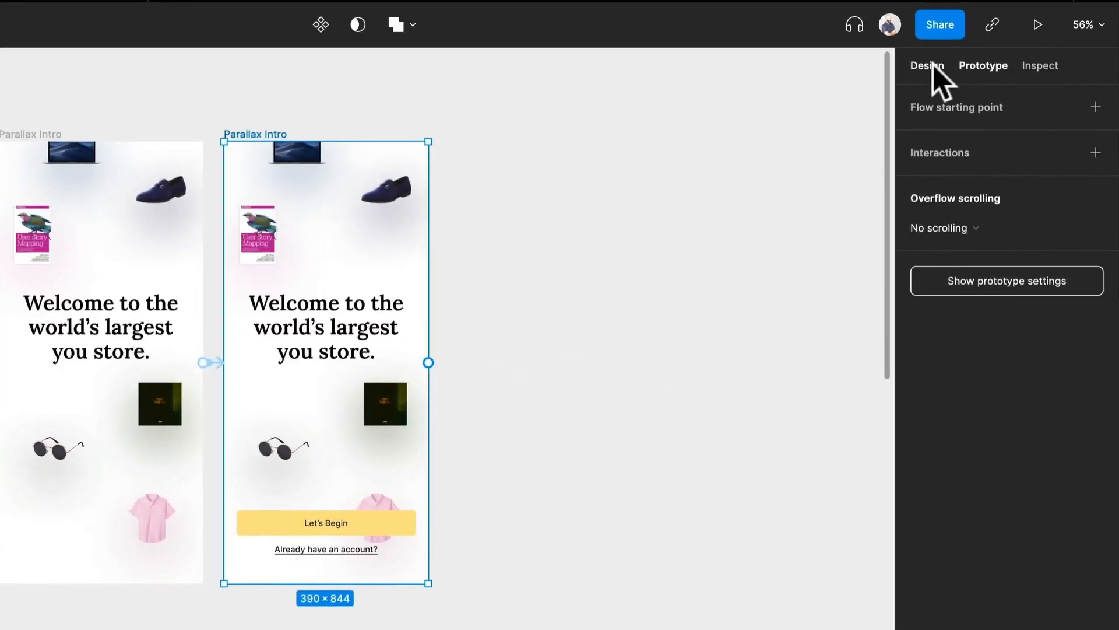
{"action": "left_click", "coordinate": [1072, 55]}
{"action": "left_click", "coordinate": [286, 374]}
{"action": "left_click", "coordinate": [1004, 66]}
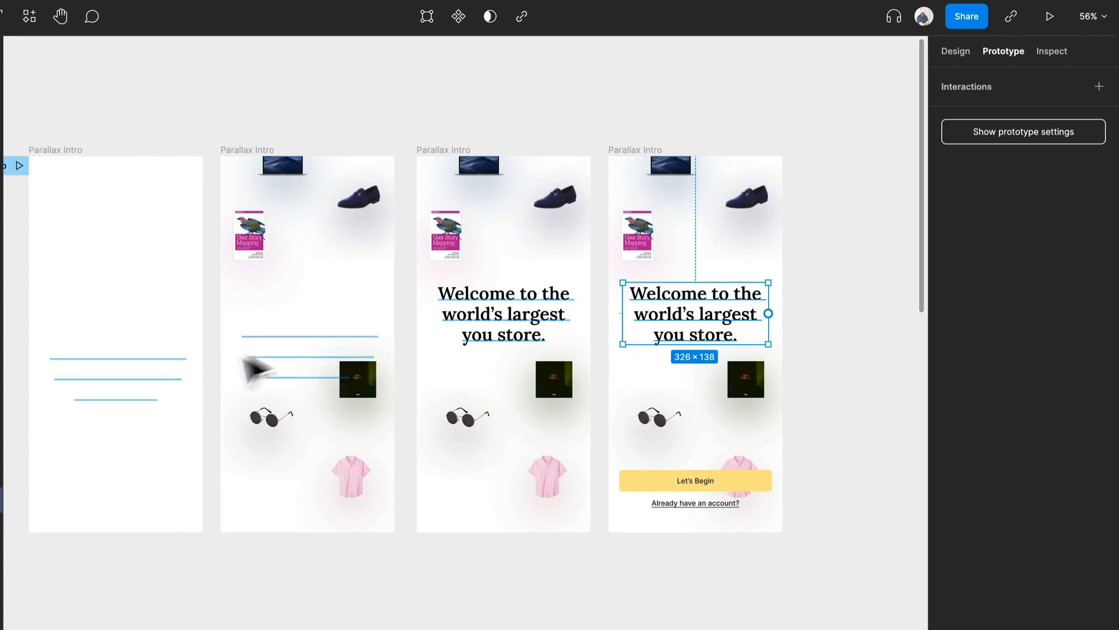
{"action": "left_click", "coordinate": [561, 392]}
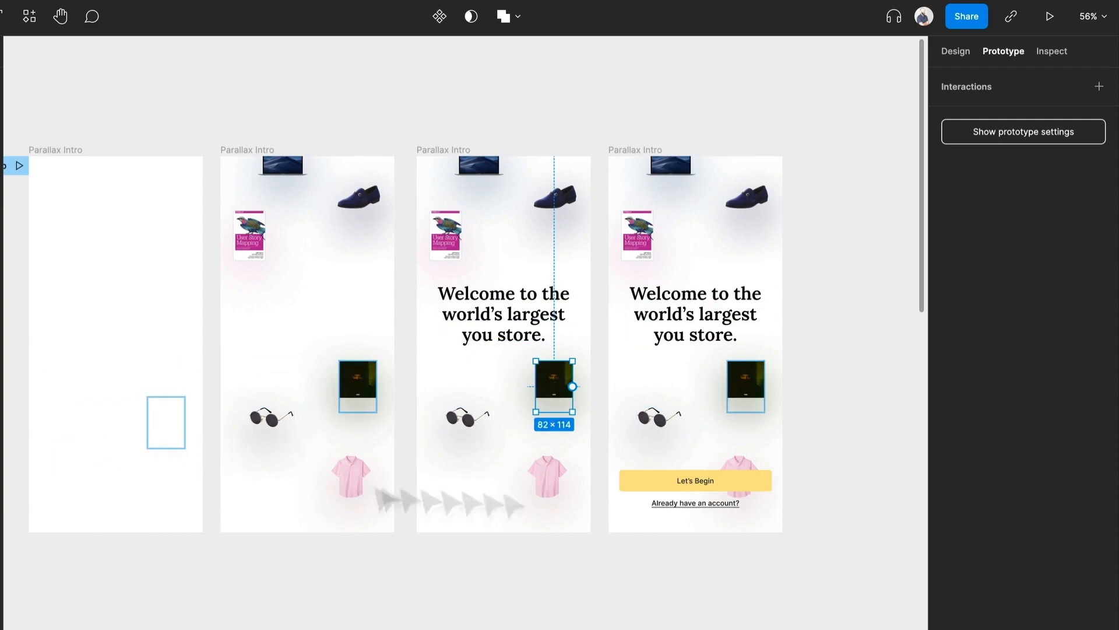
{"action": "left_click", "coordinate": [723, 500]}
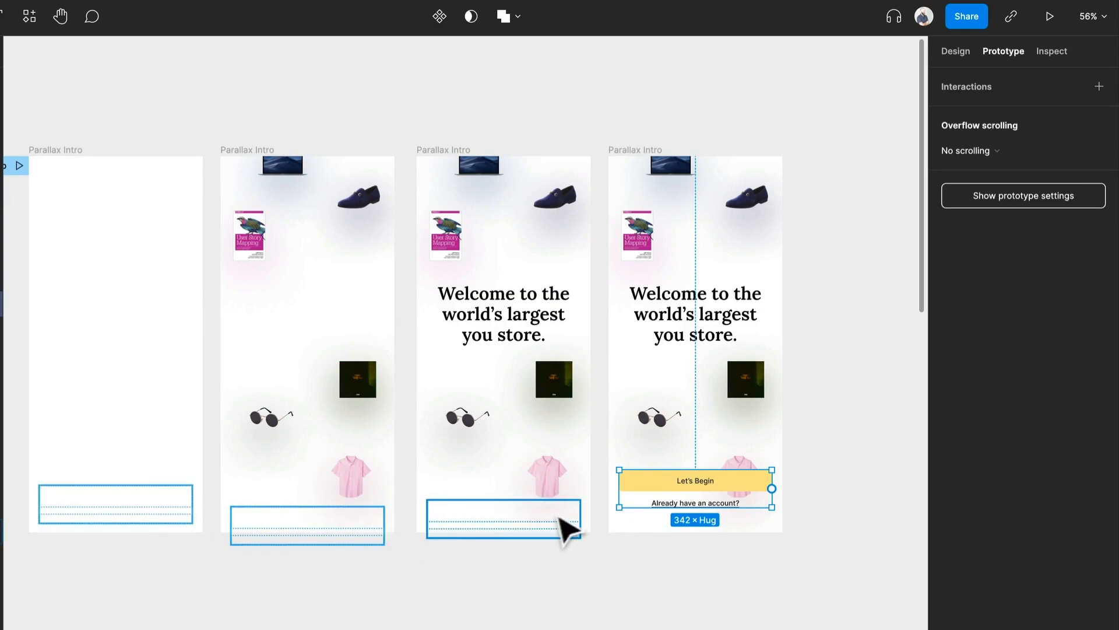
{"action": "left_click", "coordinate": [851, 436]}
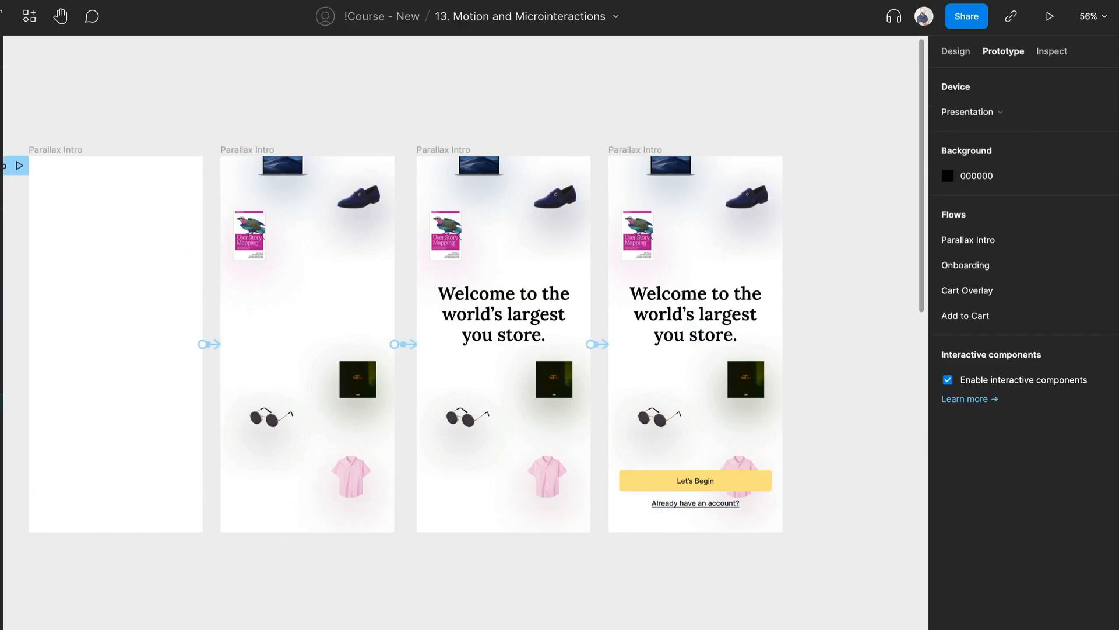
Step: Place a copy of the final Parallax Intro frame on the empty canvas and duplicate it alongside
{"action": "scroll", "coordinate": [793, 255], "scroll_direction": "down", "scroll_amount": 1}
{"action": "left_click_drag", "start_coordinate": [810, 268], "coordinate": [306, 267]}
{"action": "left_click_drag", "start_coordinate": [181, 166], "coordinate": [647, 274]}
{"action": "left_click", "coordinate": [768, 143]}
{"action": "left_click_drag", "start_coordinate": [645, 220], "coordinate": [622, 154]}
{"action": "left_click_drag", "start_coordinate": [783, 132], "coordinate": [550, 137]}
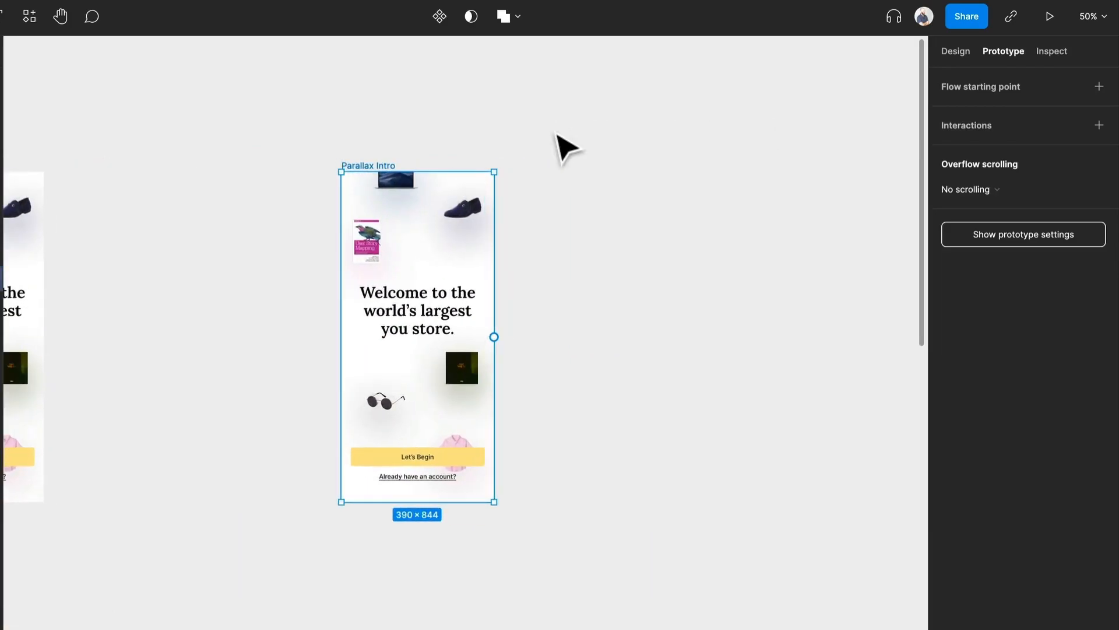
{"action": "key", "text": "ctrl+d"}
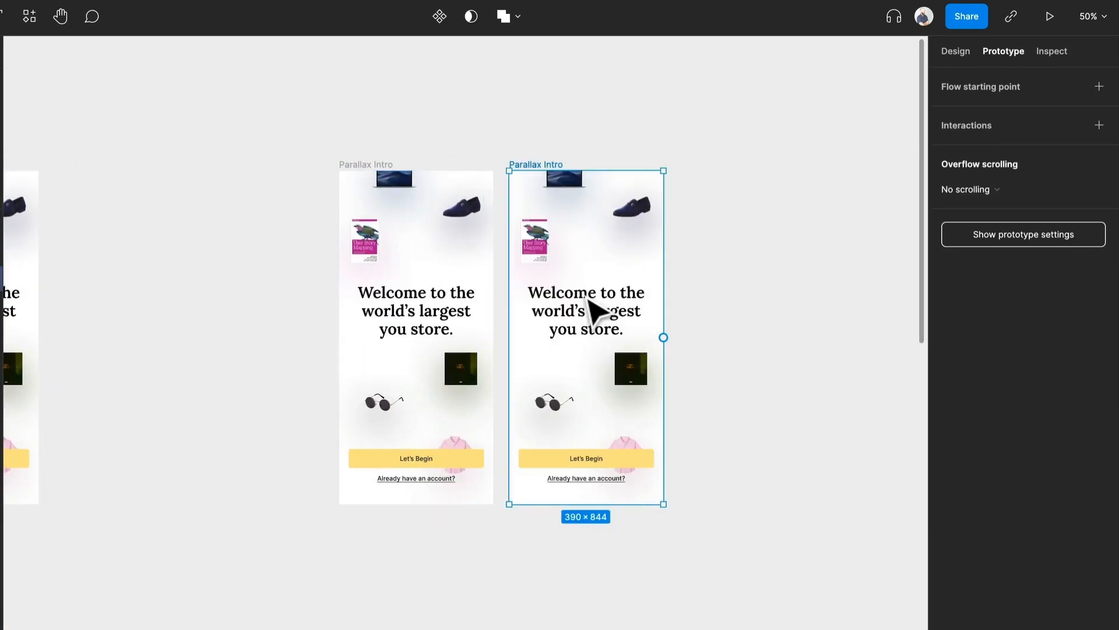
Step: Try hiding the title in the first copied frame with 0% layer opacity, and undo the change
{"action": "scroll", "coordinate": [633, 414], "scroll_direction": "up", "scroll_amount": 5}
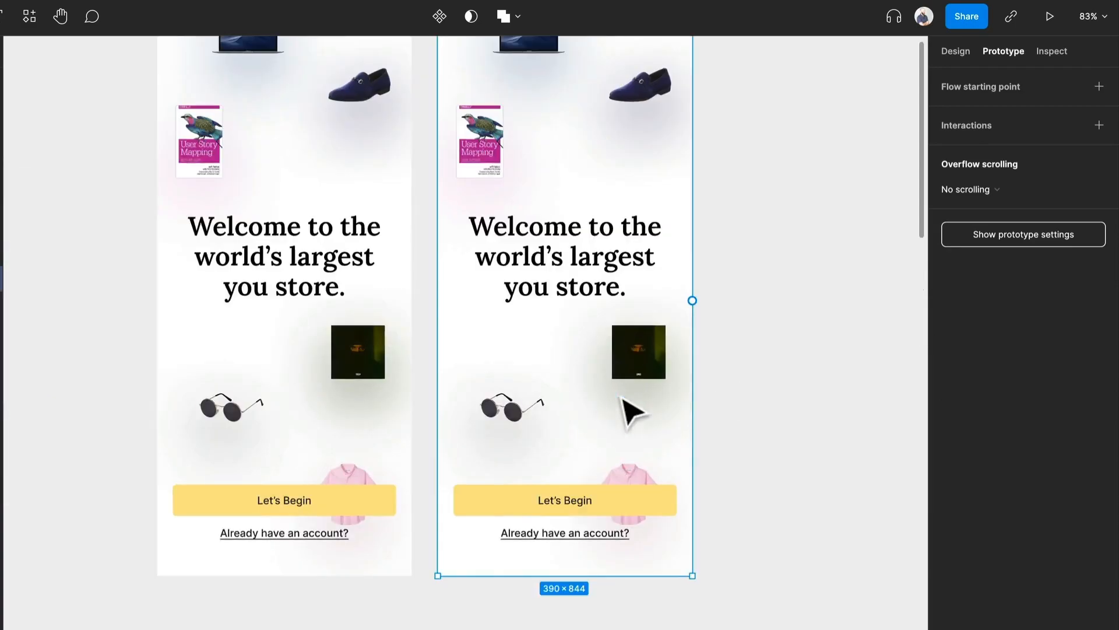
{"action": "left_click", "coordinate": [345, 275]}
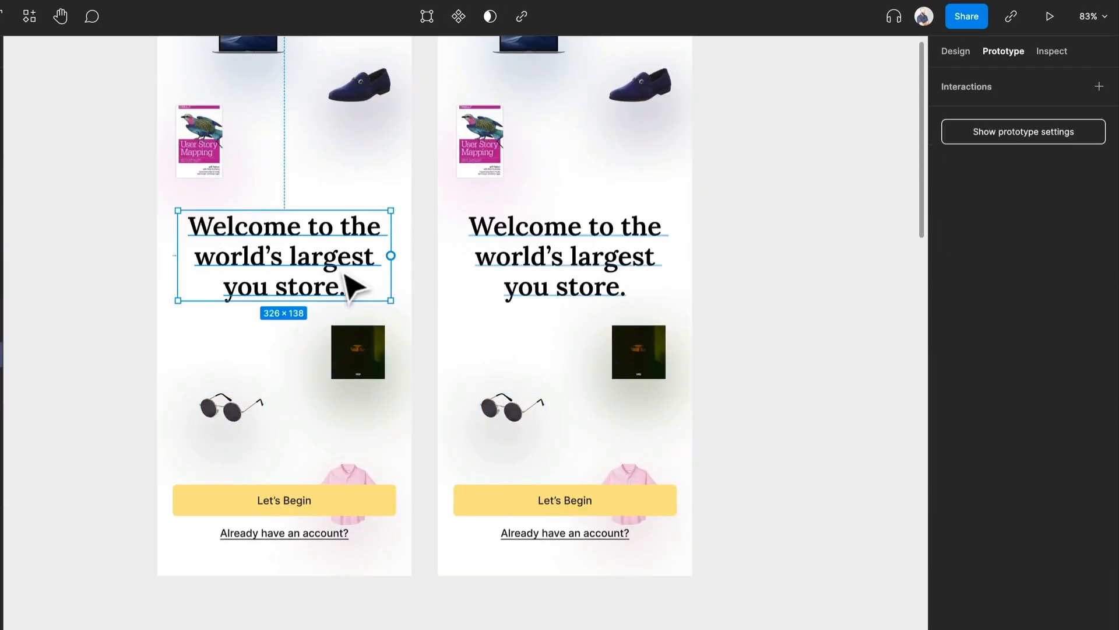
{"action": "left_click", "coordinate": [961, 48]}
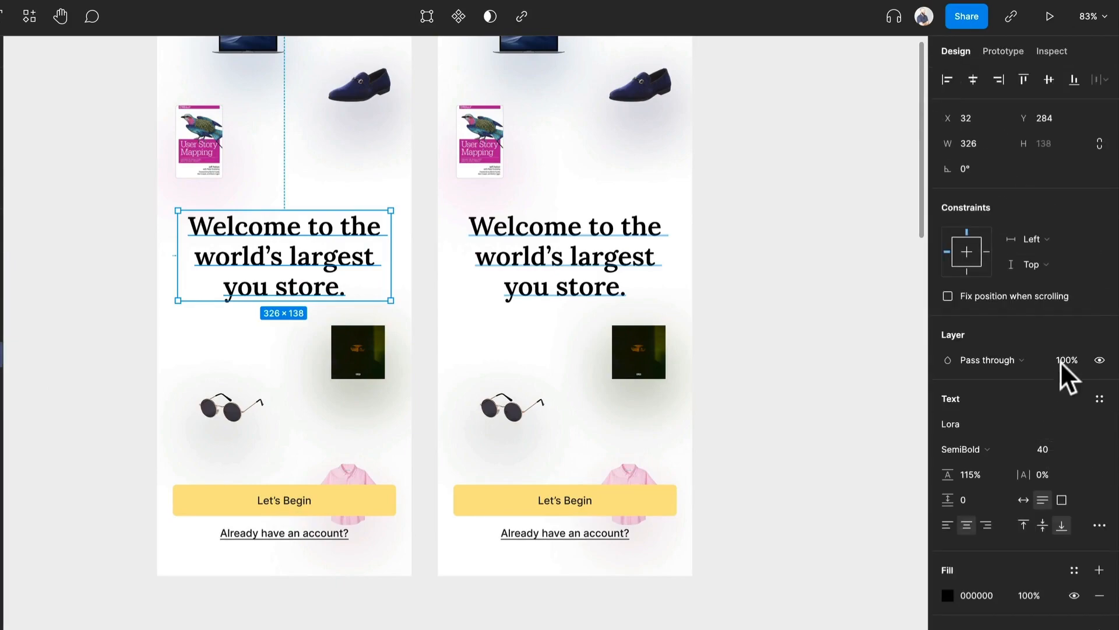
{"action": "key", "text": "Return"}
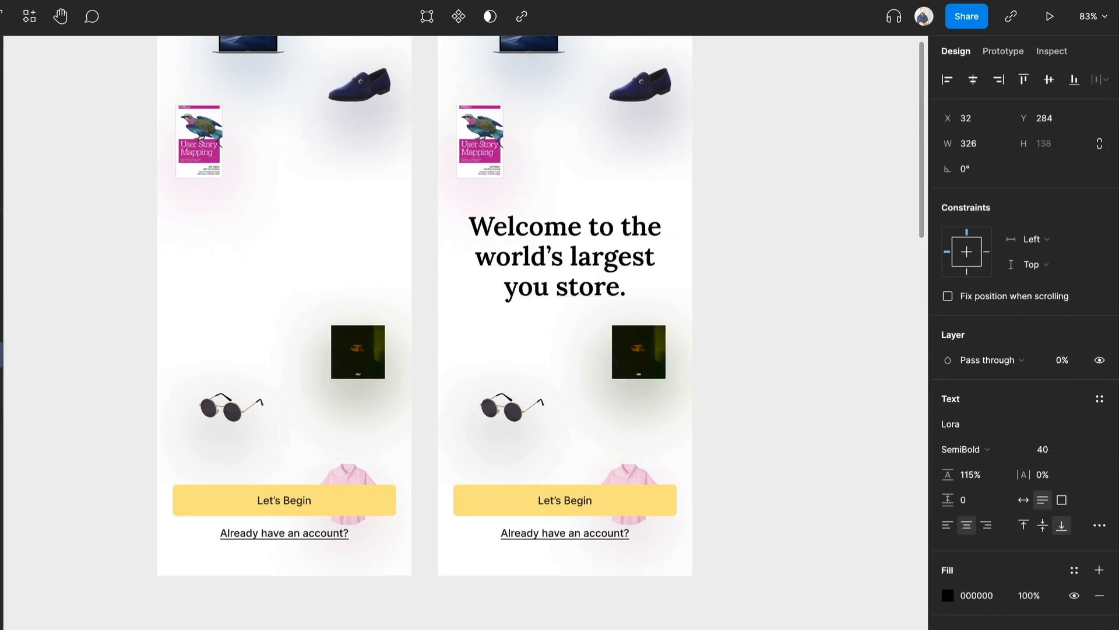
{"action": "left_click", "coordinate": [284, 532]}
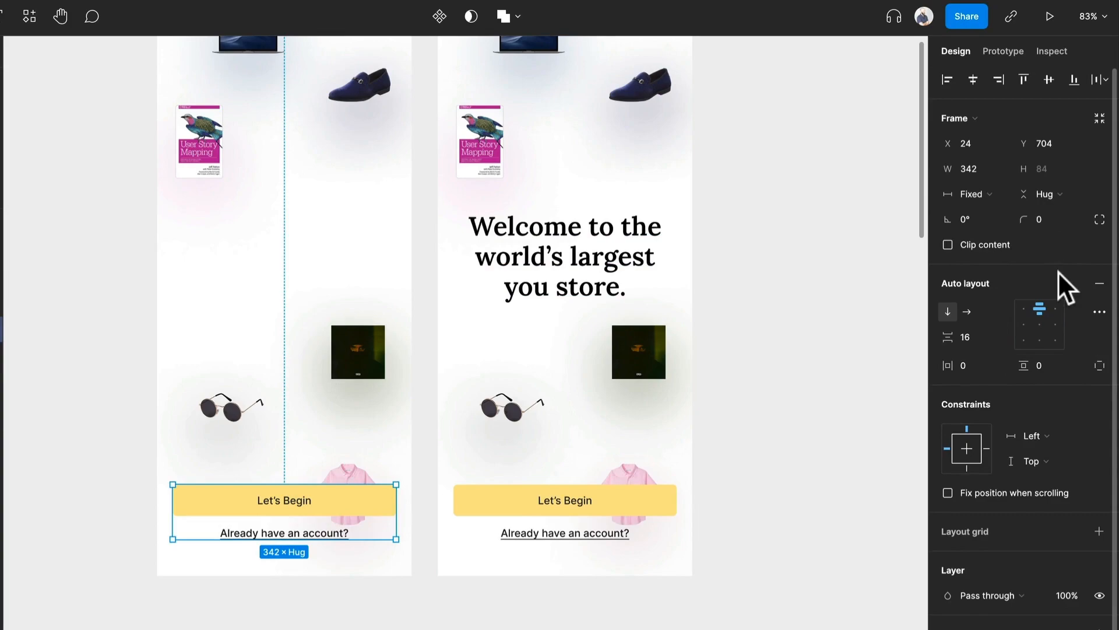
{"action": "key", "text": "ctrl+z"}
{"action": "key", "text": "ctrl+z"}
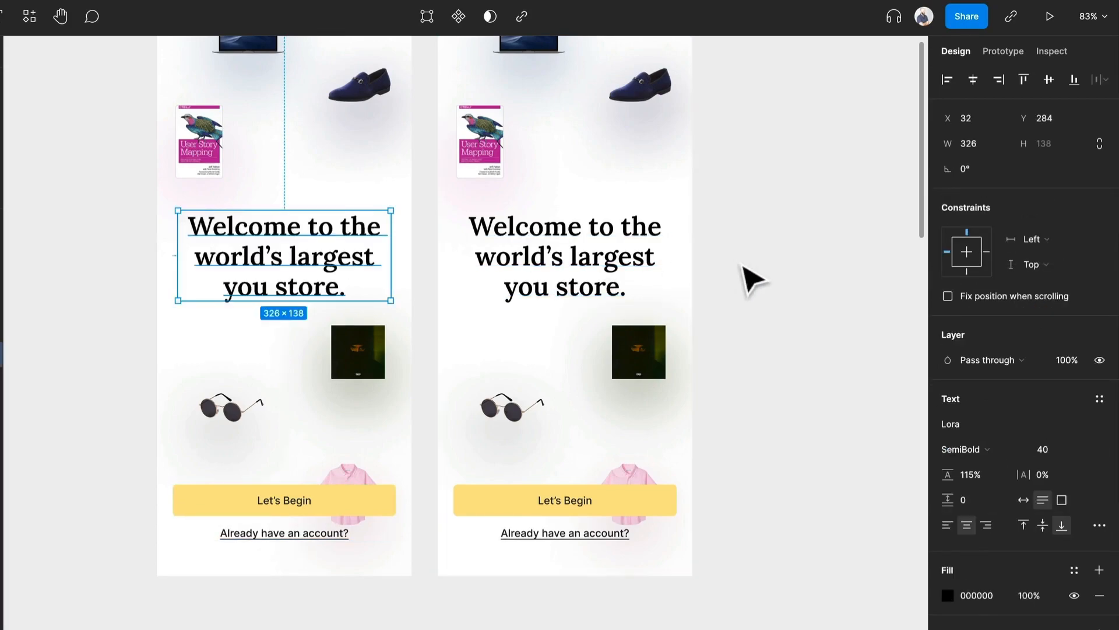
Step: Set a complete Parallax Intro copy apart from the others on the empty canvas
{"action": "scroll", "coordinate": [738, 262], "scroll_direction": "down", "scroll_amount": 4}
{"action": "scroll", "coordinate": [740, 264], "scroll_direction": "right", "scroll_amount": 4}
{"action": "left_click_drag", "start_coordinate": [336, 171], "coordinate": [759, 190]}
{"action": "scroll", "coordinate": [140, 390], "scroll_direction": "up", "scroll_amount": 3}
{"action": "left_click_drag", "start_coordinate": [138, 390], "coordinate": [307, 245]}
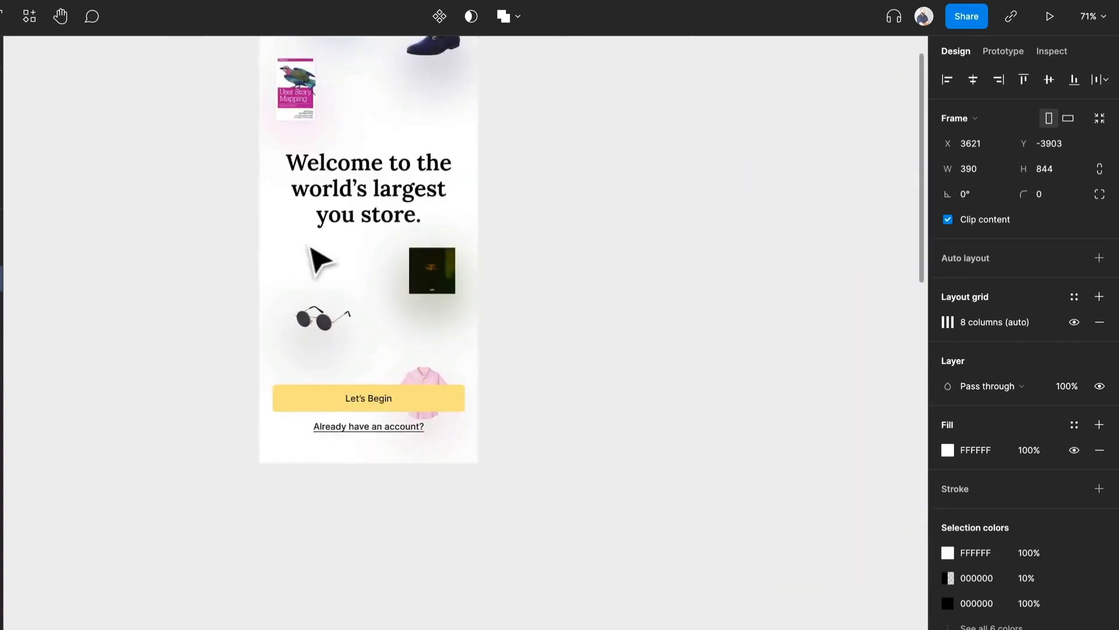
Step: Move the title down to about Y 353 and the button container down to about Y 800 in the isolated frame
{"action": "scroll", "coordinate": [320, 259], "scroll_direction": "up", "scroll_amount": 2}
{"action": "left_click", "coordinate": [402, 183]}
{"action": "left_click_drag", "start_coordinate": [389, 187], "coordinate": [395, 222]}
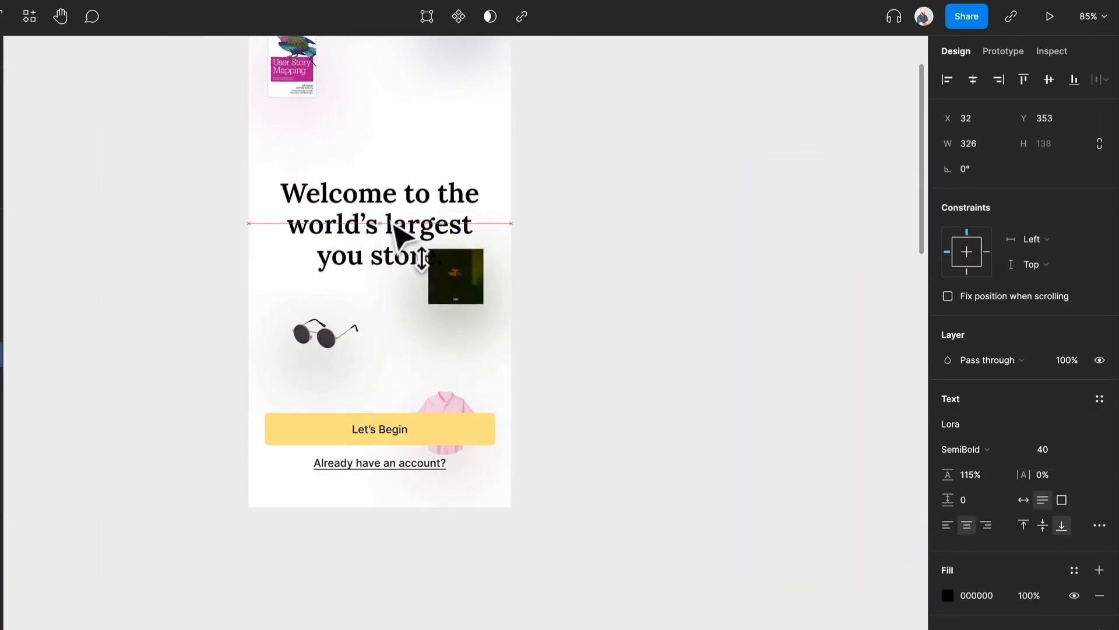
{"action": "left_click_drag", "start_coordinate": [379, 437], "coordinate": [352, 498]}
{"action": "scroll", "coordinate": [370, 469], "scroll_direction": "up", "scroll_amount": 3}
{"action": "scroll", "coordinate": [369, 471], "scroll_direction": "up", "scroll_amount": 1}
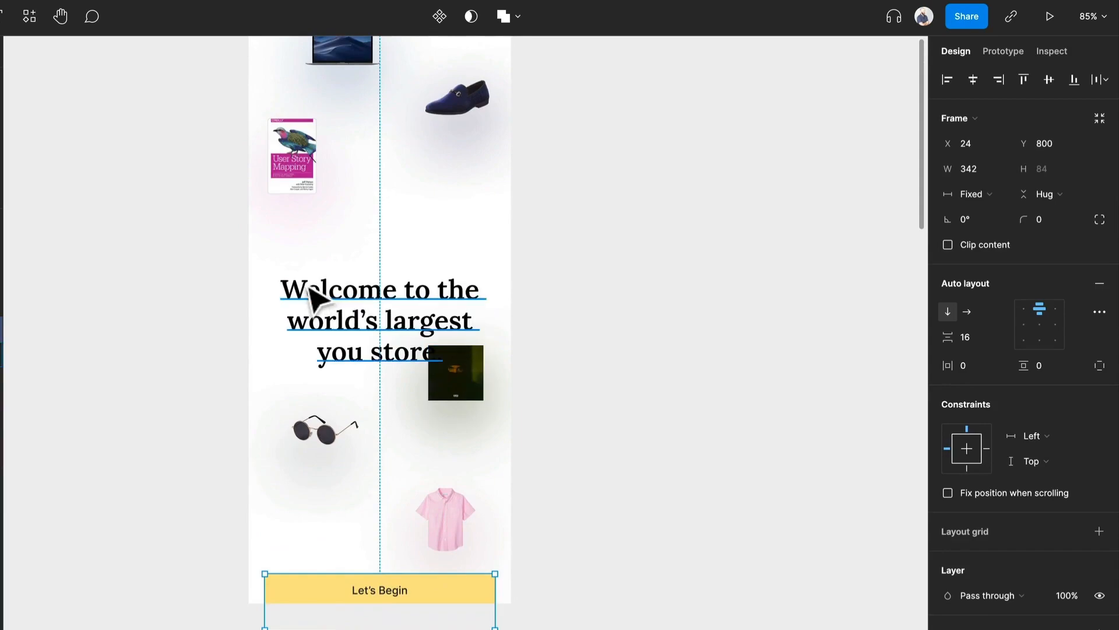
Step: Move the album cover, shirt and glasses lower in the frame, with the glasses at about Y 690
{"action": "left_click", "coordinate": [343, 302]}
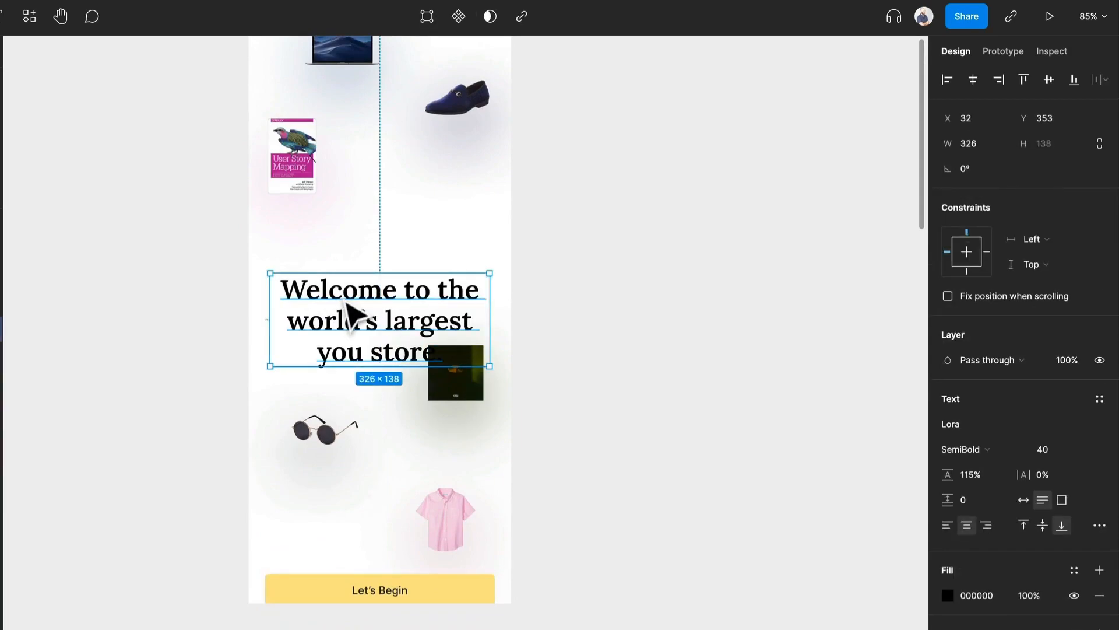
{"action": "left_click_drag", "start_coordinate": [717, 382], "coordinate": [692, 351]}
{"action": "scroll", "coordinate": [490, 368], "scroll_direction": "up", "scroll_amount": 3}
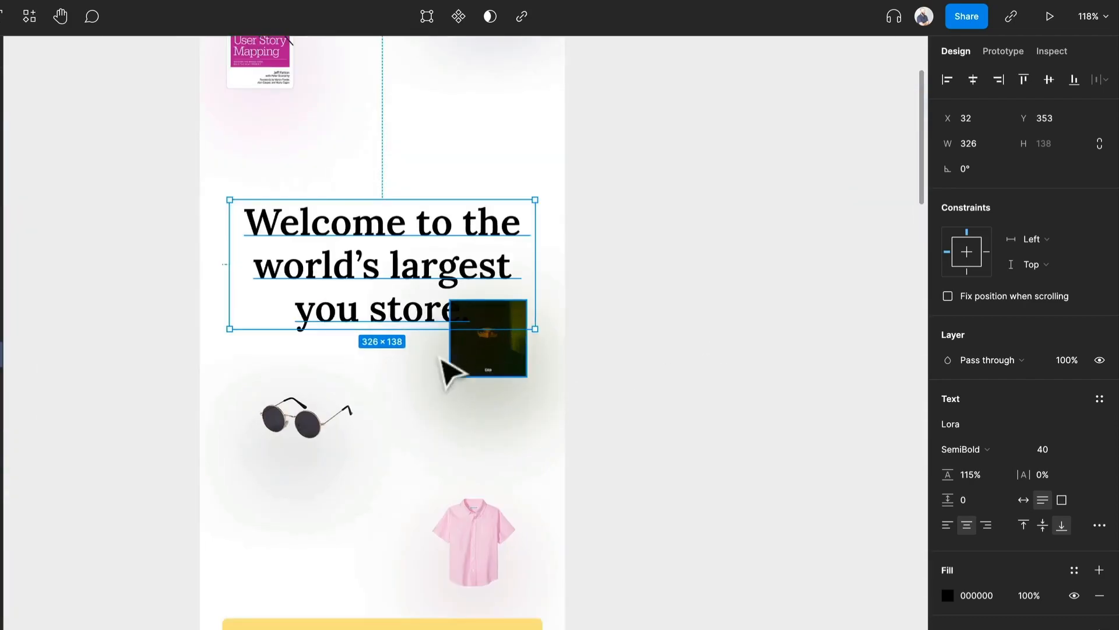
{"action": "left_click", "coordinate": [493, 367]}
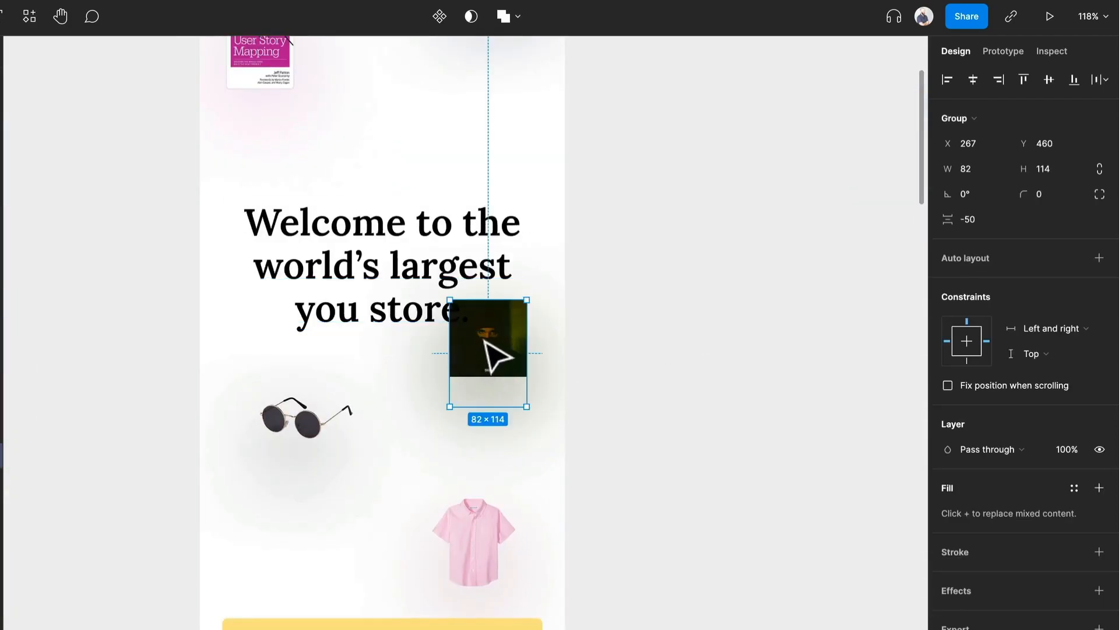
{"action": "left_click_drag", "start_coordinate": [488, 331], "coordinate": [491, 404]}
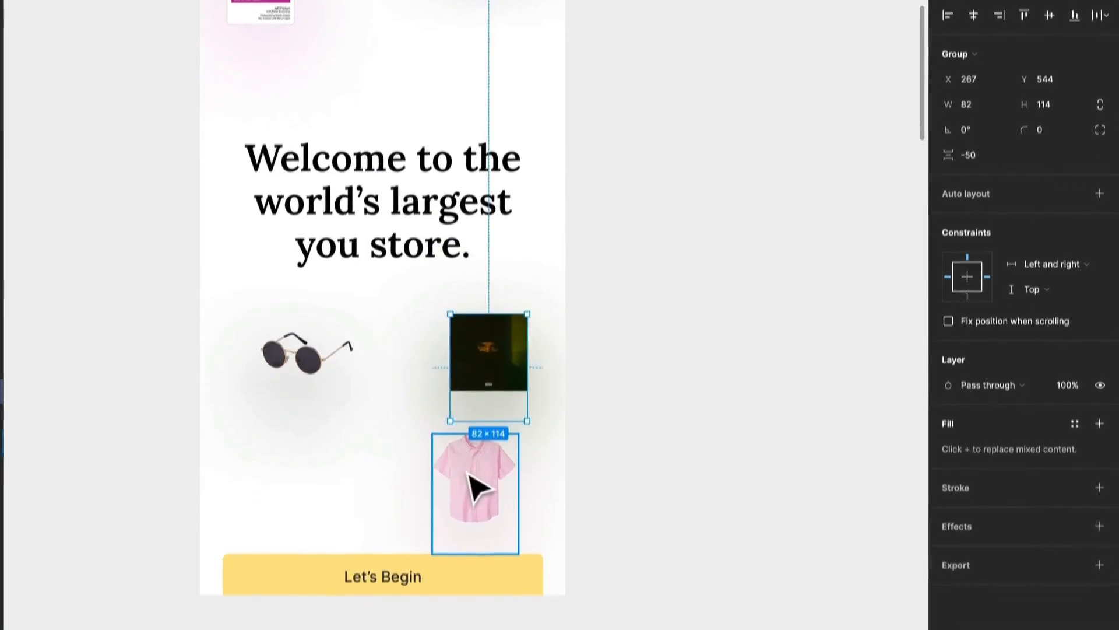
{"action": "left_click_drag", "start_coordinate": [470, 476], "coordinate": [468, 507]}
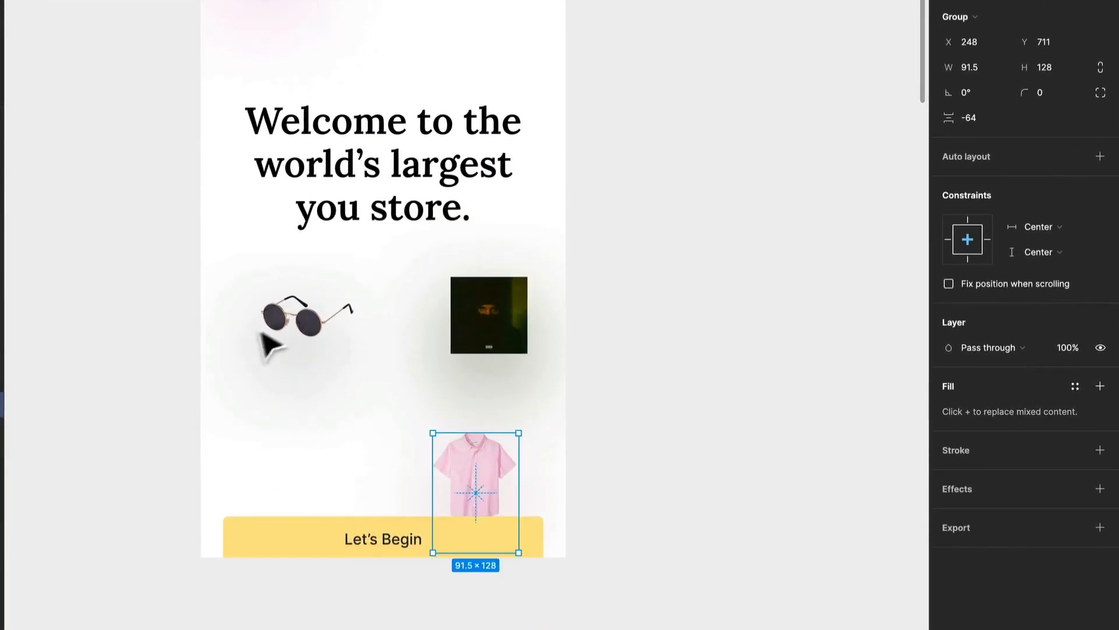
{"action": "left_click_drag", "start_coordinate": [291, 318], "coordinate": [310, 444]}
{"action": "scroll", "coordinate": [341, 402], "scroll_direction": "up", "scroll_amount": 5}
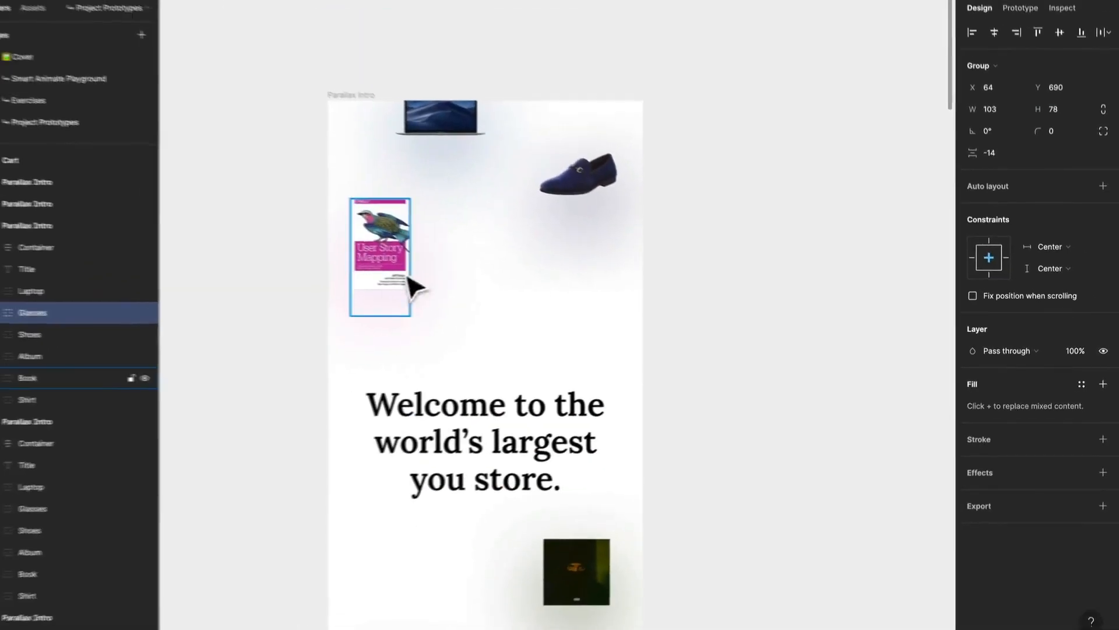
Step: Move the book to about Y 170, the laptop further down into the frame, and the shoes to about Y 169
{"action": "left_click_drag", "start_coordinate": [400, 246], "coordinate": [410, 296]}
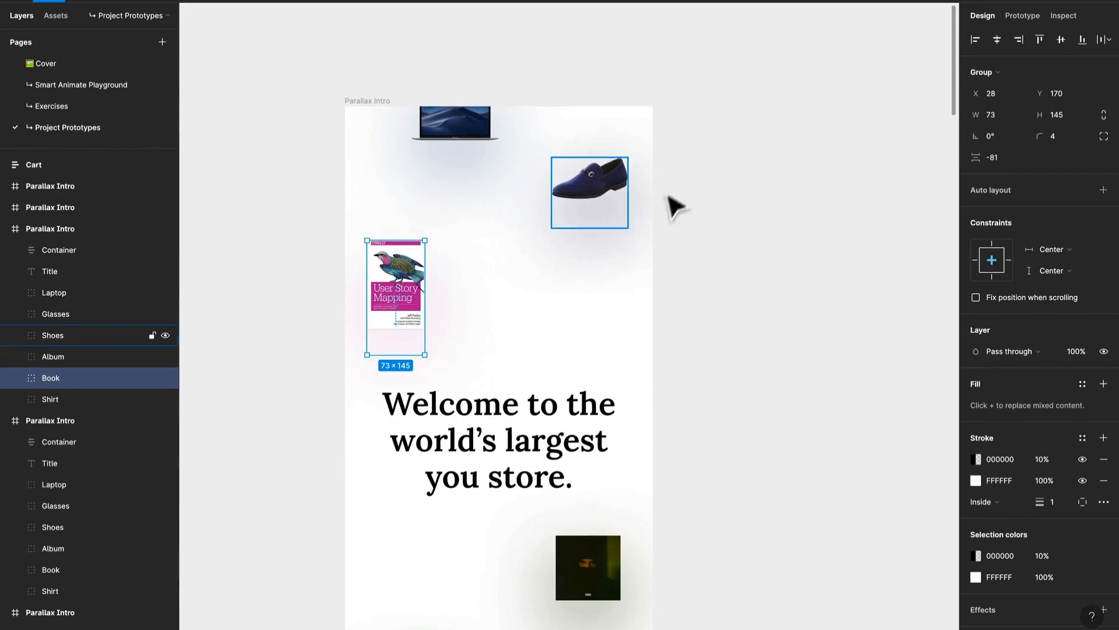
{"action": "left_click", "coordinate": [485, 143], "text": "shift"}
{"action": "left_click_drag", "start_coordinate": [485, 143], "coordinate": [484, 225]}
{"action": "key", "text": "super+z"}
{"action": "left_click", "coordinate": [474, 165]}
{"action": "left_click_drag", "start_coordinate": [474, 165], "coordinate": [491, 219]}
{"action": "left_click_drag", "start_coordinate": [593, 188], "coordinate": [641, 299]}
{"action": "left_click", "coordinate": [716, 257]}
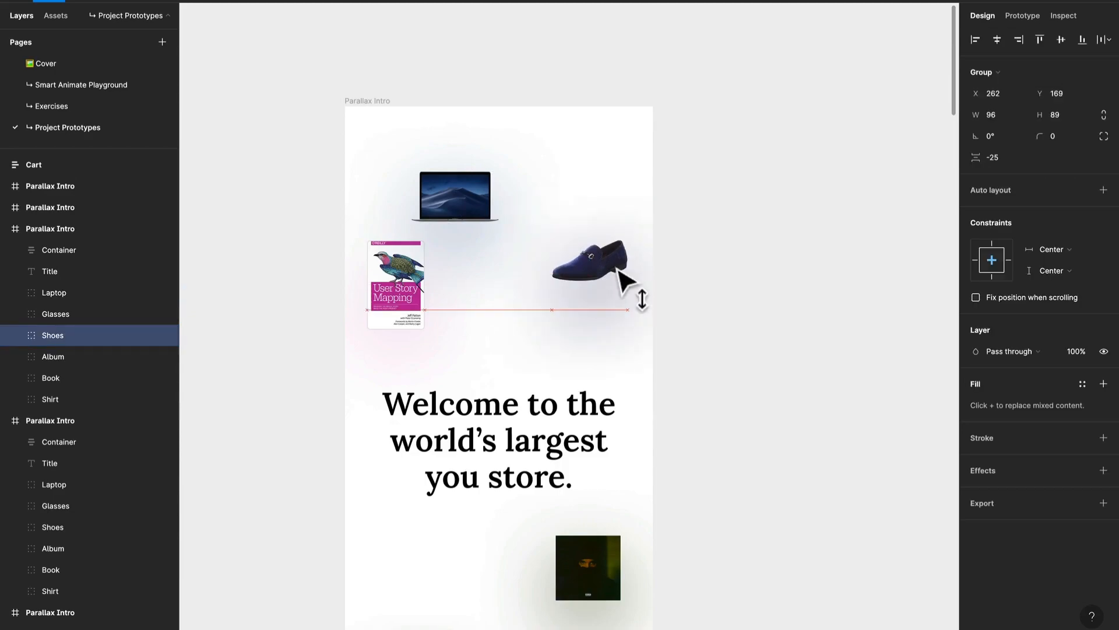
Step: Set the layer opacity of every element inside the shifted Parallax Intro frame to 0%
{"action": "scroll", "coordinate": [749, 296], "scroll_direction": "down", "scroll_amount": 3}
{"action": "left_click_drag", "start_coordinate": [752, 327], "coordinate": [468, 215]}
{"action": "scroll", "coordinate": [493, 211], "scroll_direction": "down", "scroll_amount": 3}
{"action": "left_click_drag", "start_coordinate": [483, 327], "coordinate": [714, 420]}
{"action": "left_click_drag", "start_coordinate": [771, 494], "coordinate": [392, 86]}
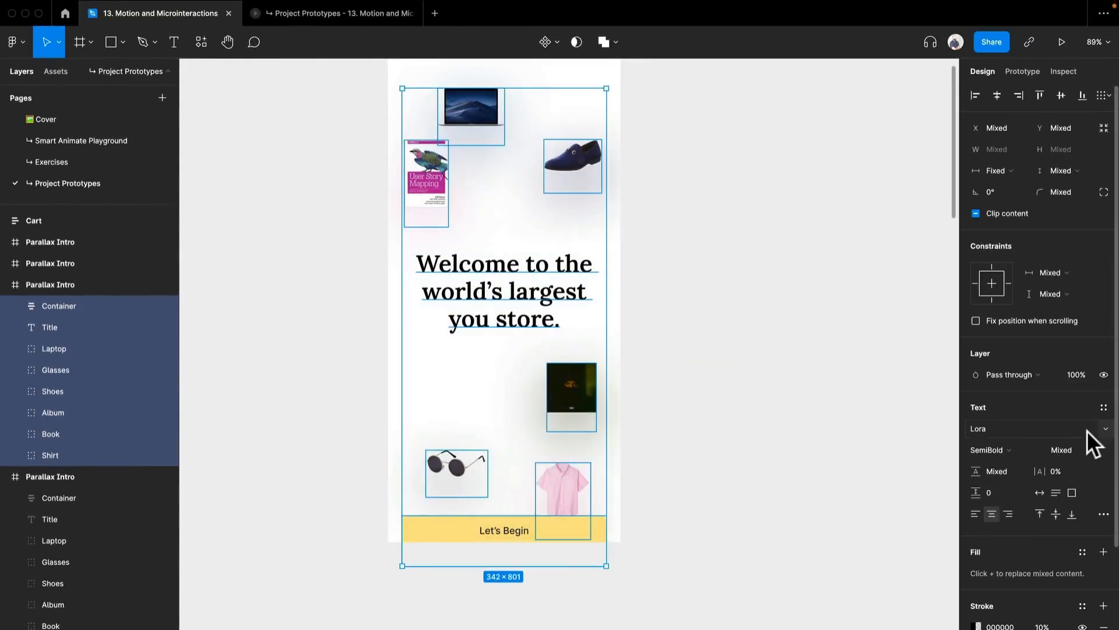
{"action": "type", "text": "0"}
{"action": "key", "text": "Return"}
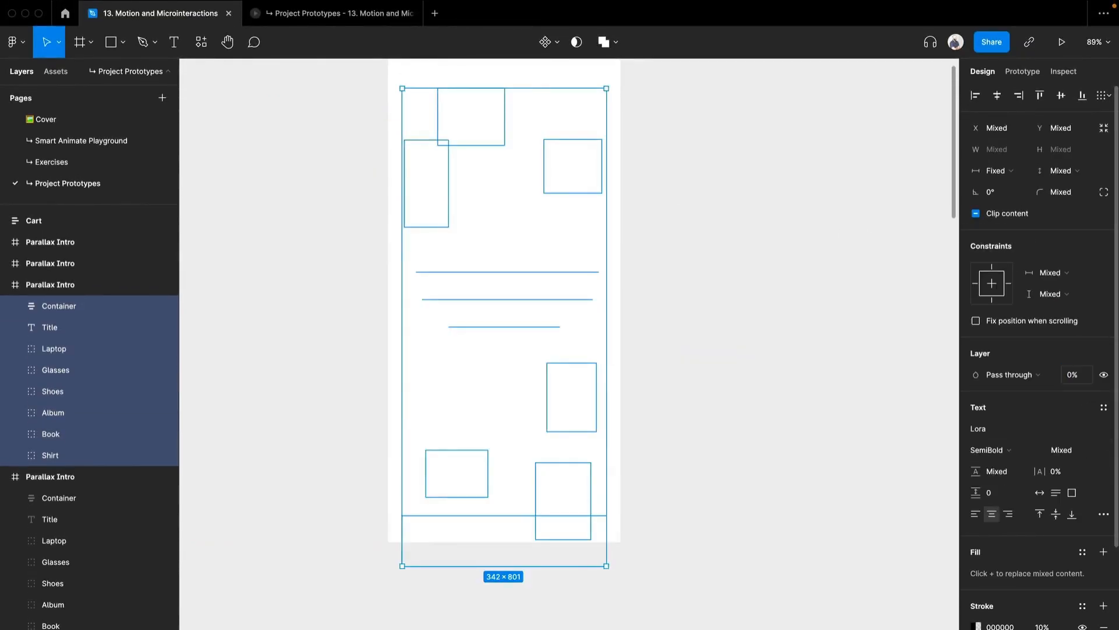
{"action": "scroll", "coordinate": [747, 397], "scroll_direction": "up", "scroll_amount": 4}
{"action": "left_click", "coordinate": [739, 387]}
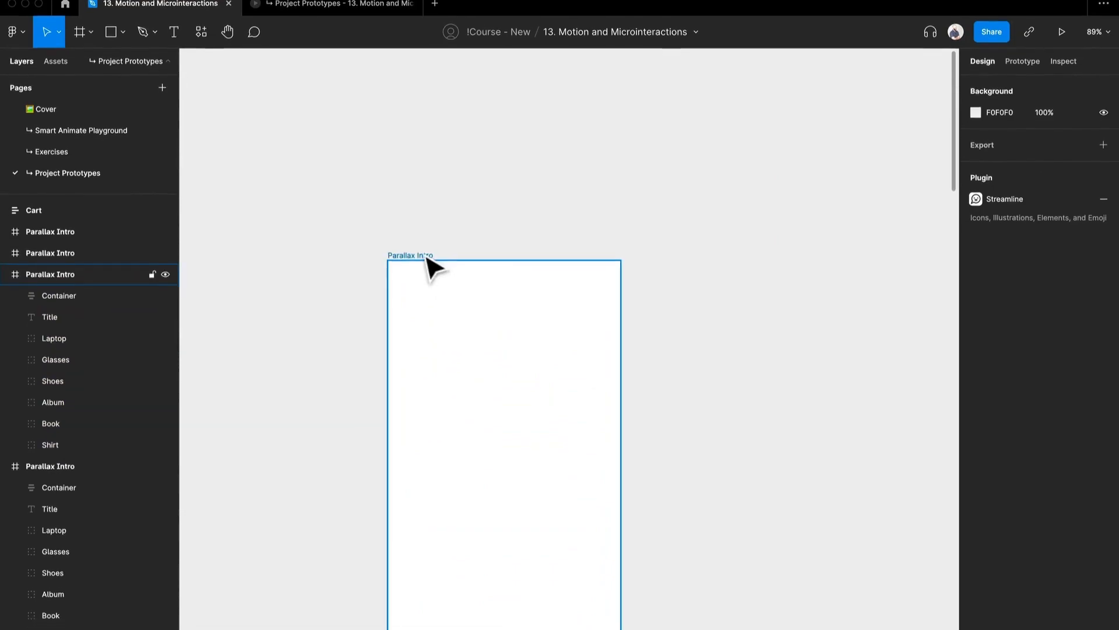
Step: Place the blank frame next to a complete Parallax Intro copy and select its Laptop through Shirt layers
{"action": "key", "text": "super+v"}
{"action": "left_click_drag", "start_coordinate": [739, 423], "coordinate": [621, 242]}
{"action": "left_click", "coordinate": [342, 205]}
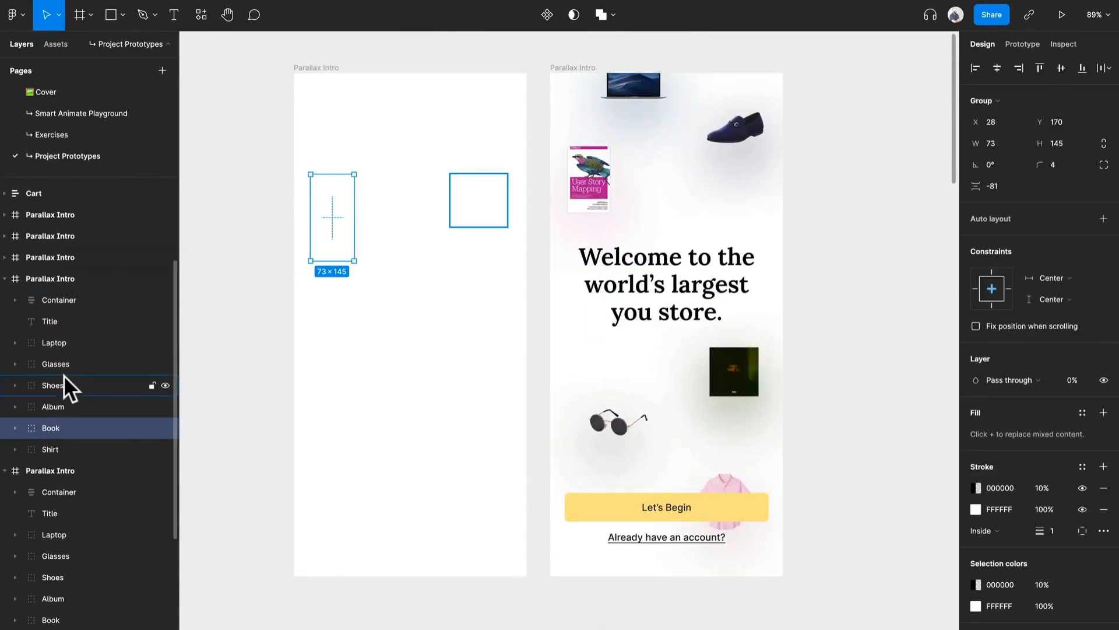
{"action": "left_click", "coordinate": [78, 335]}
{"action": "left_click", "coordinate": [60, 446], "text": "shift"}
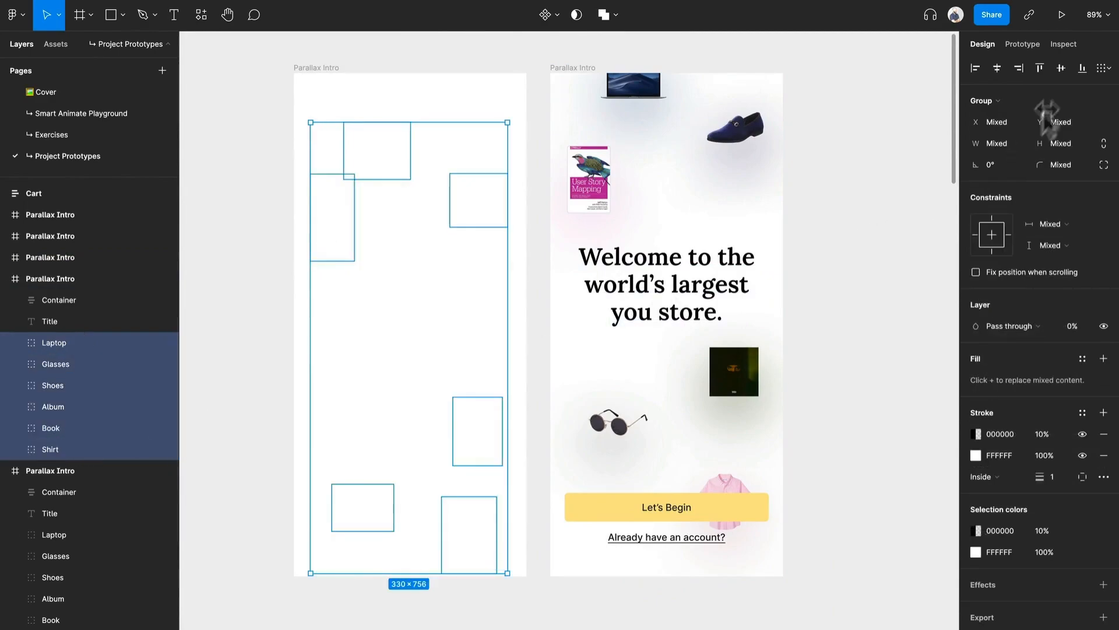
{"action": "scroll", "coordinate": [588, 239], "scroll_direction": "down", "scroll_amount": 5}
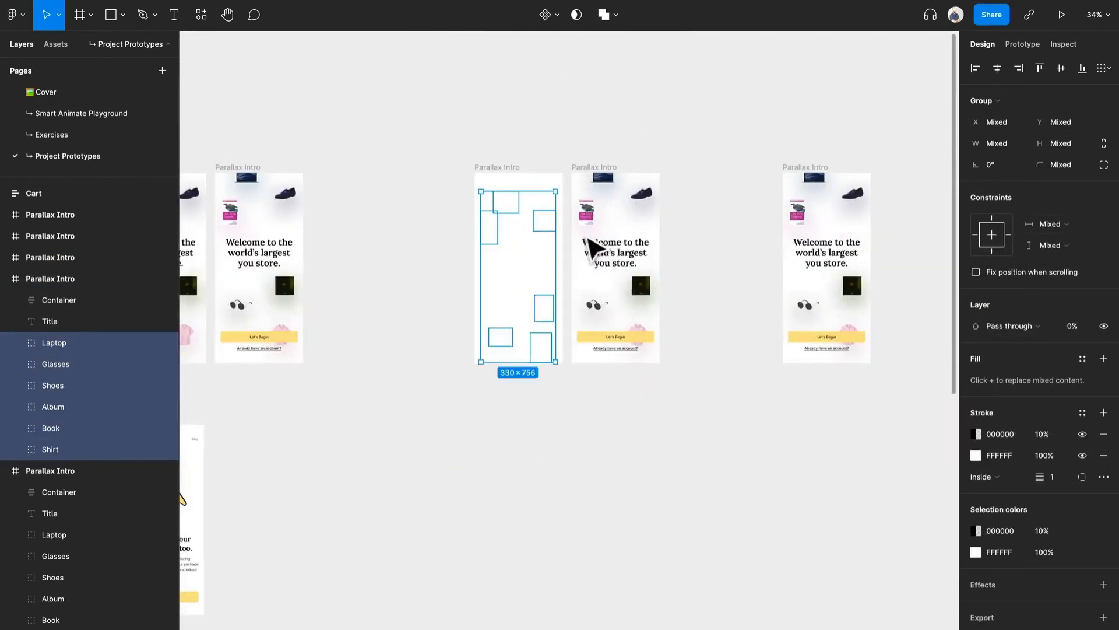
{"action": "scroll", "coordinate": [842, 237], "scroll_direction": "up", "scroll_amount": 3}
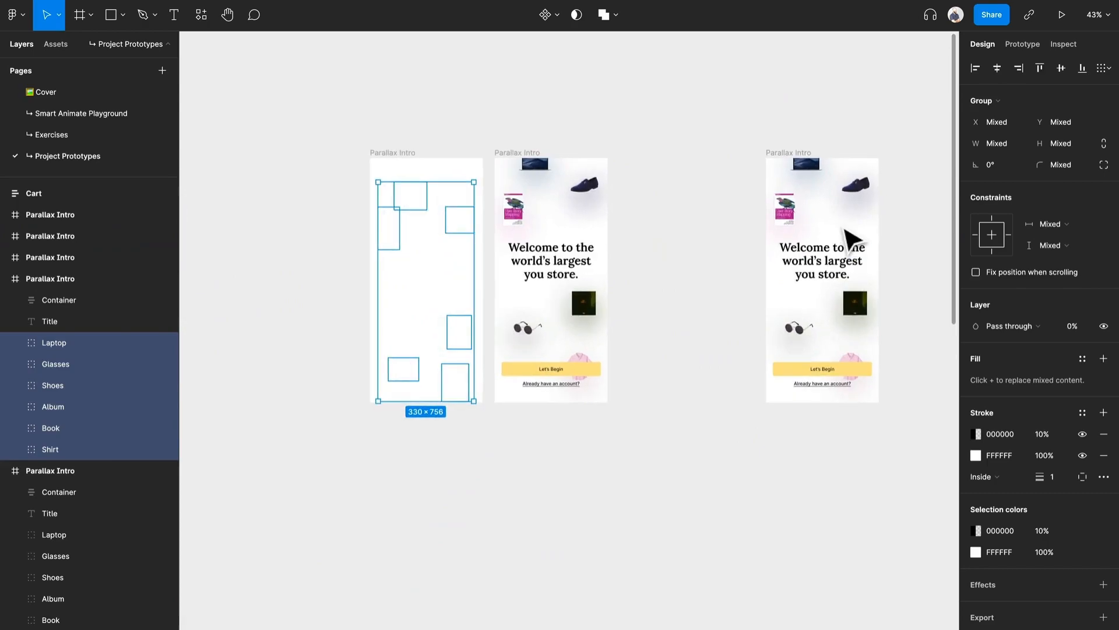
{"action": "left_click", "coordinate": [661, 219]}
{"action": "left_click_drag", "start_coordinate": [513, 169], "coordinate": [606, 172]}
{"action": "key", "text": "ctrl+z"}
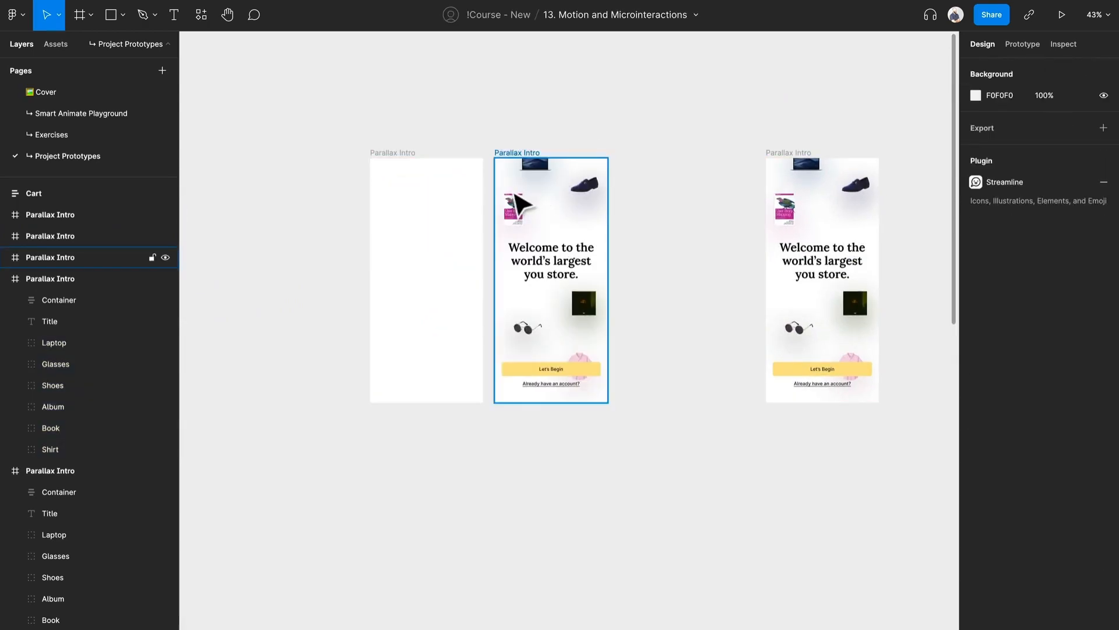
Step: Delete the title and the button container from the Parallax Intro copy beside the blank frame
{"action": "scroll", "coordinate": [512, 201], "scroll_direction": "up", "scroll_amount": 3}
{"action": "scroll", "coordinate": [497, 272], "scroll_direction": "up", "scroll_amount": 2}
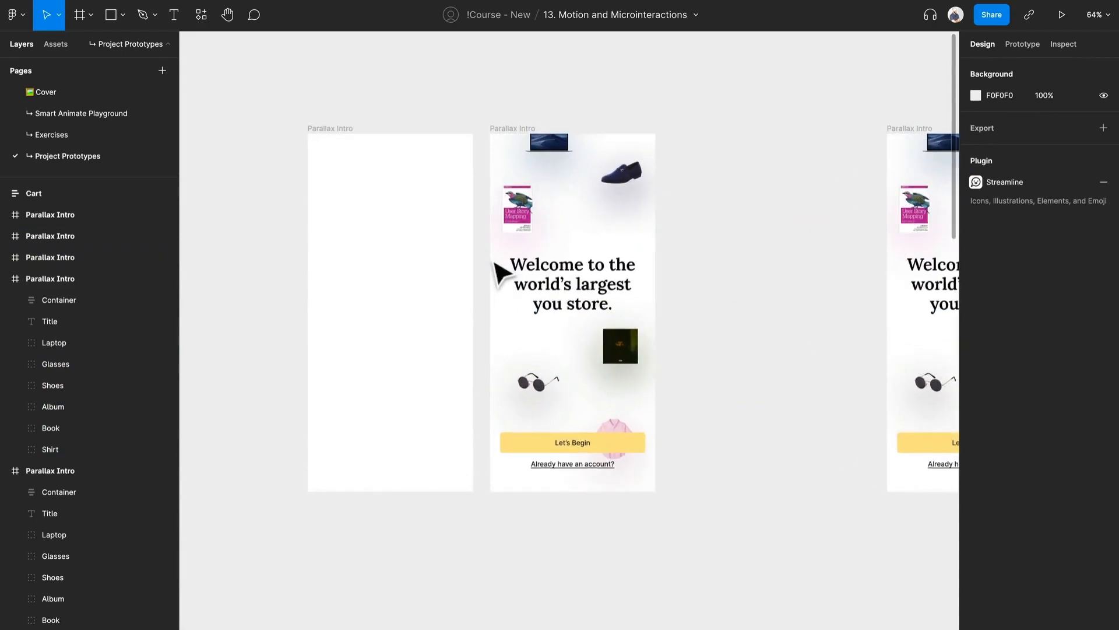
{"action": "left_click_drag", "start_coordinate": [699, 202], "coordinate": [529, 213]}
{"action": "left_click_drag", "start_coordinate": [425, 286], "coordinate": [543, 280]}
{"action": "left_click", "coordinate": [548, 290]}
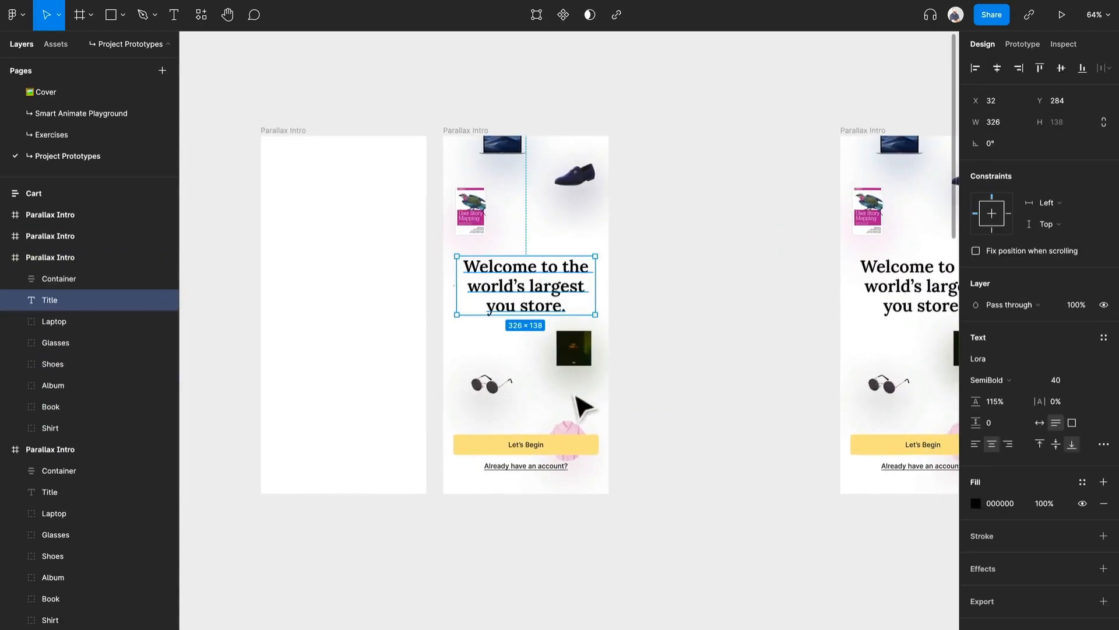
{"action": "left_click", "coordinate": [557, 457], "text": "shift"}
{"action": "key", "text": "Delete"}
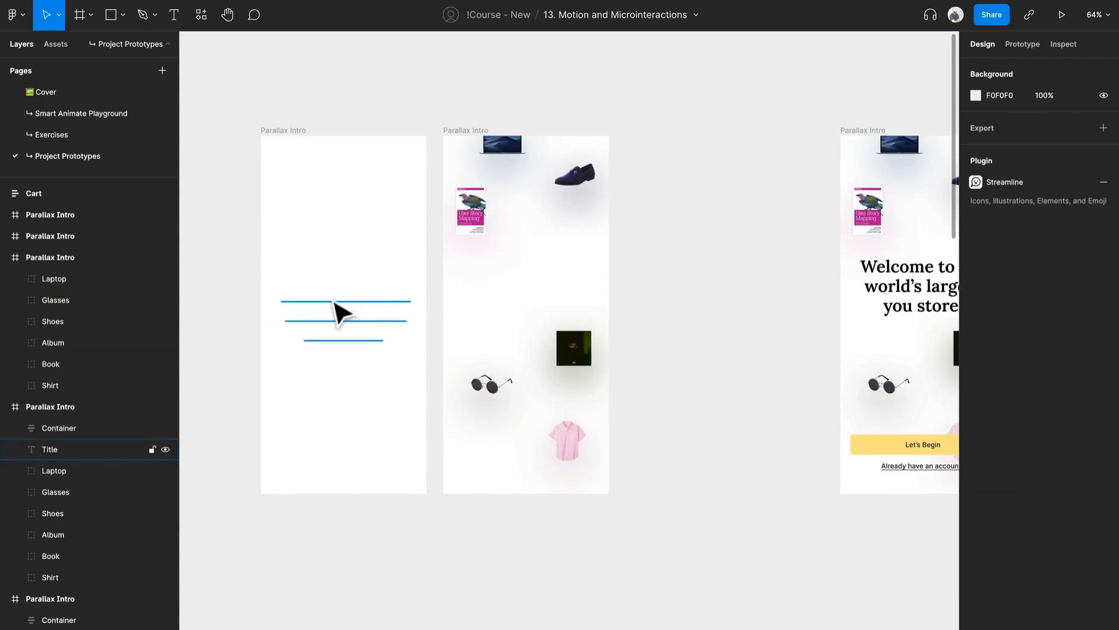
Step: Copy the hidden Title and Container from the blank frame into the second Parallax Intro frame
{"action": "left_click", "coordinate": [341, 313]}
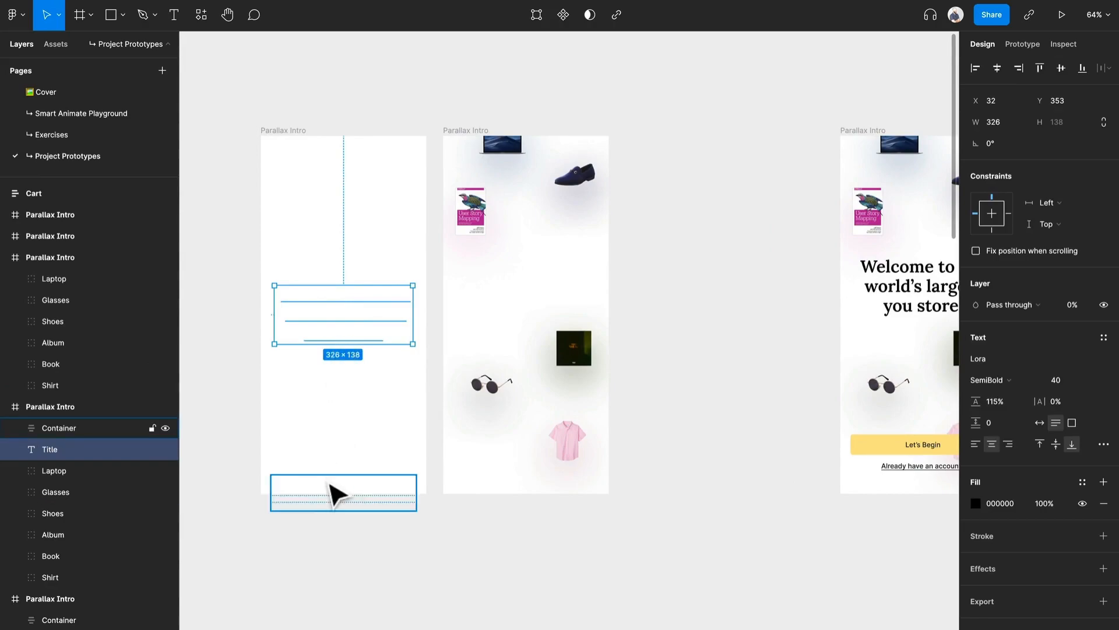
{"action": "left_click", "coordinate": [332, 493], "text": "shift"}
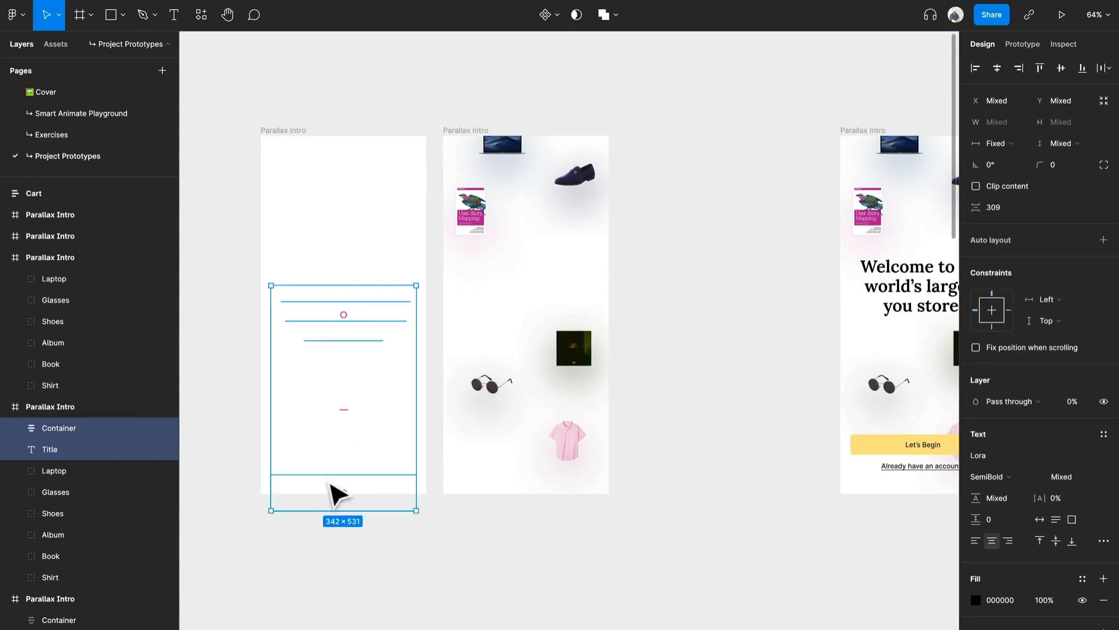
{"action": "key", "text": "ctrl+x"}
{"action": "left_click", "coordinate": [469, 138]}
{"action": "key", "text": "ctrl+v"}
{"action": "left_click_drag", "start_coordinate": [670, 379], "coordinate": [471, 369]}
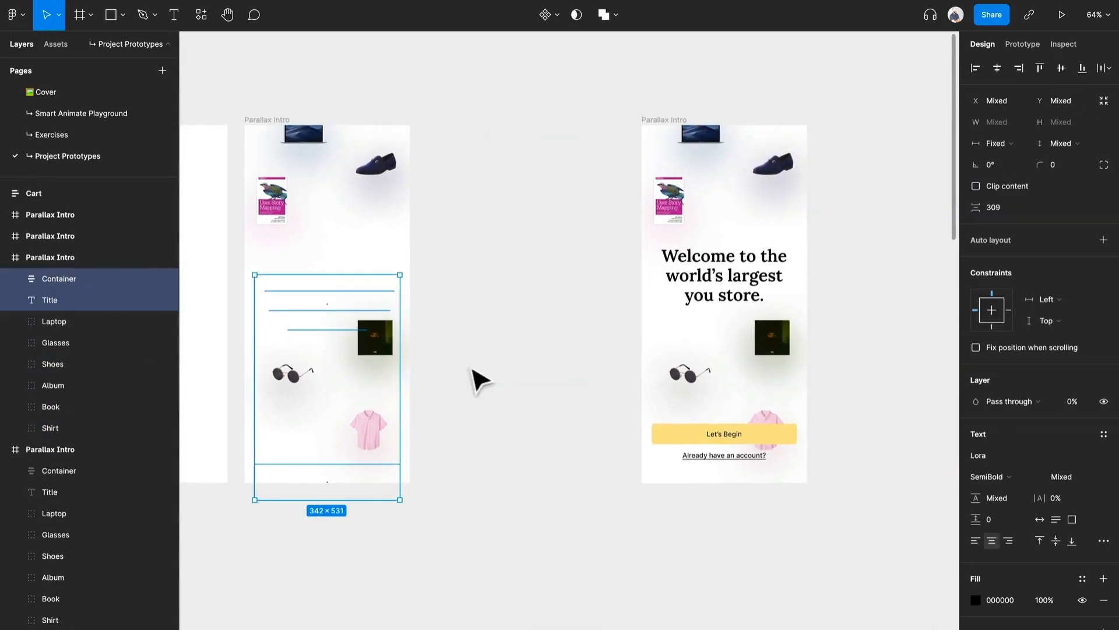
Step: Duplicate the complete Parallax Intro frame beside the second frame and delete the duplicate's button container
{"action": "left_click", "coordinate": [591, 105]}
{"action": "left_click_drag", "start_coordinate": [687, 120], "coordinate": [466, 149]}
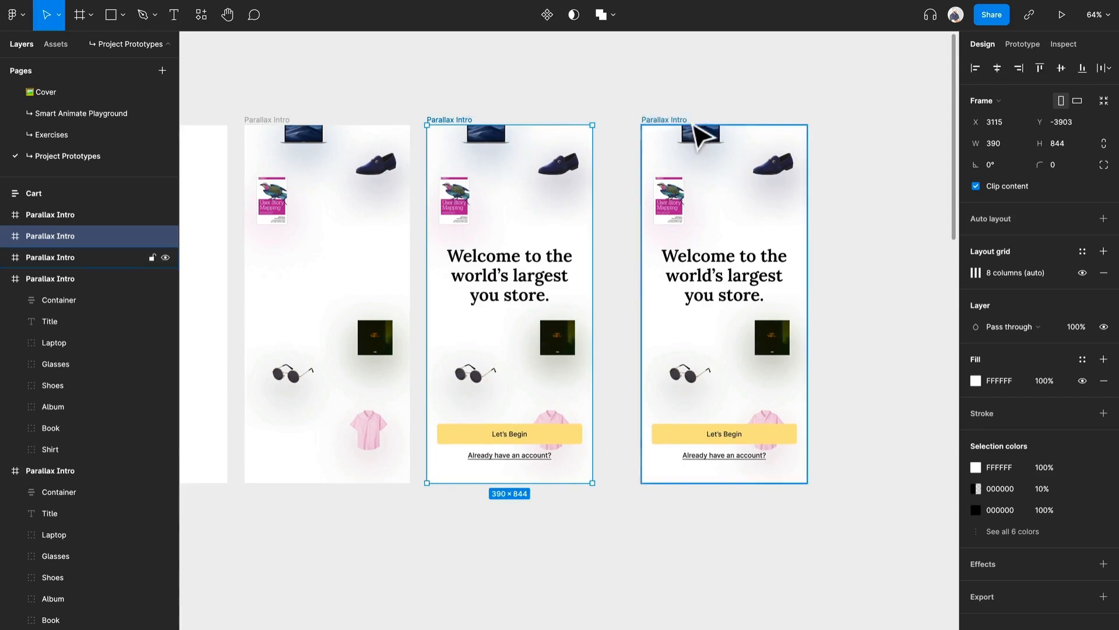
{"action": "left_click_drag", "start_coordinate": [509, 291], "coordinate": [625, 200]}
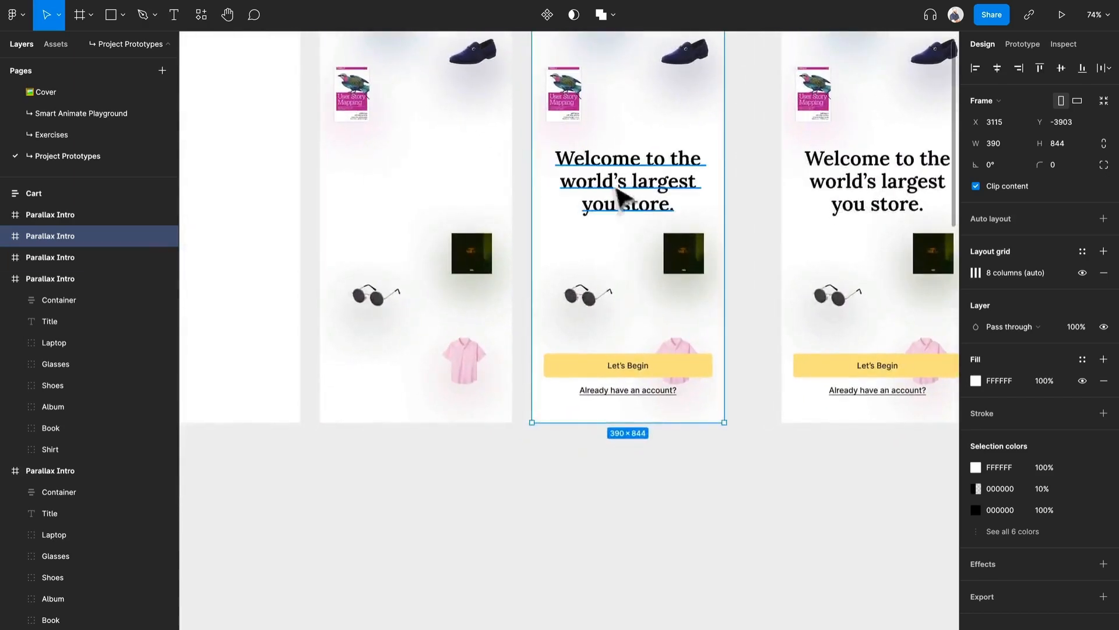
{"action": "left_click", "coordinate": [629, 392]}
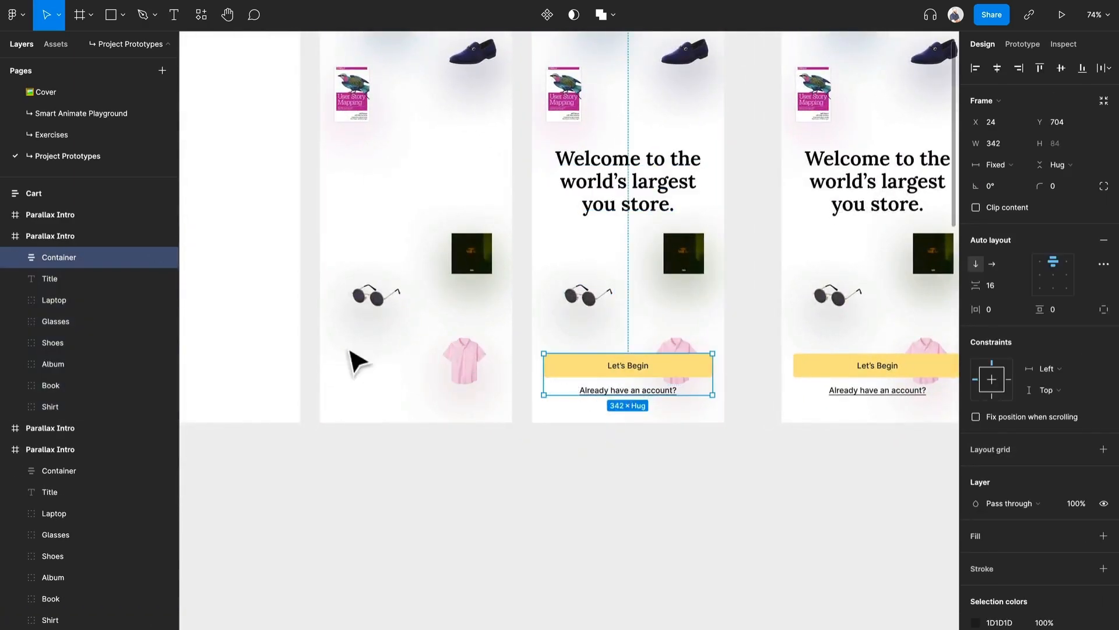
{"action": "key", "text": "Delete"}
Step: Copy the second frame's hidden Container into the third Parallax Intro frame
{"action": "left_click", "coordinate": [449, 412]}
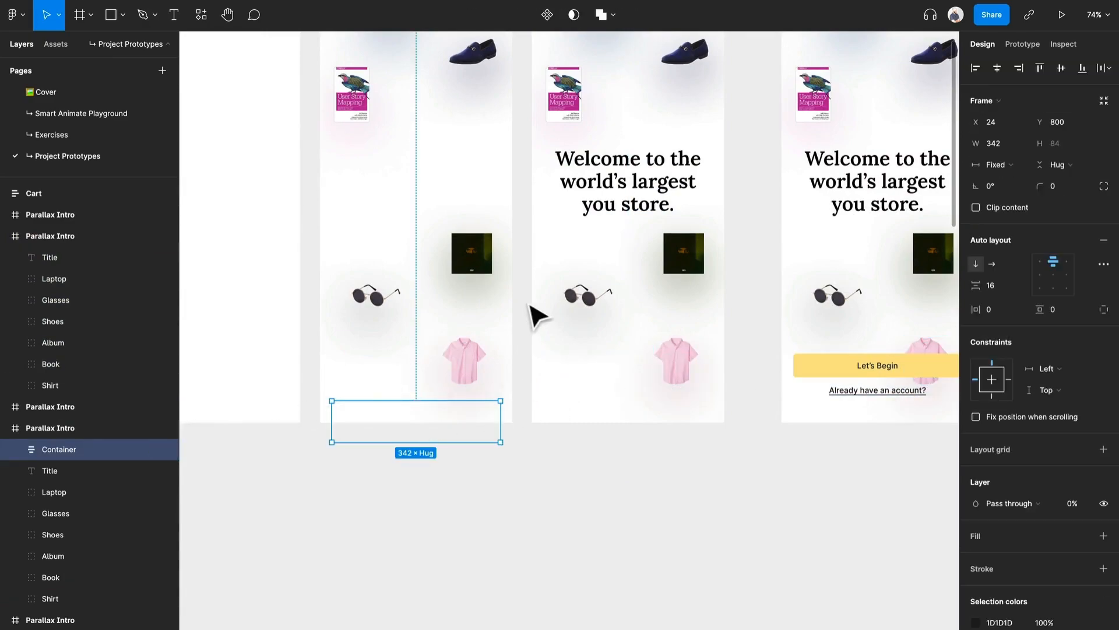
{"action": "scroll", "coordinate": [532, 312], "scroll_direction": "up", "scroll_amount": 3}
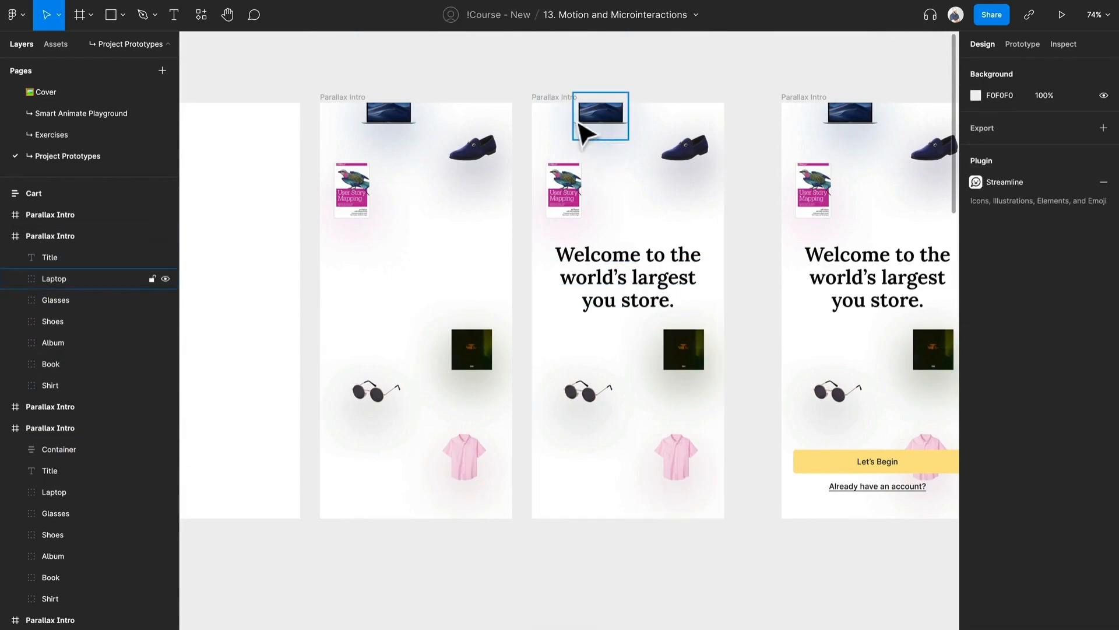
{"action": "left_click", "coordinate": [560, 99]}
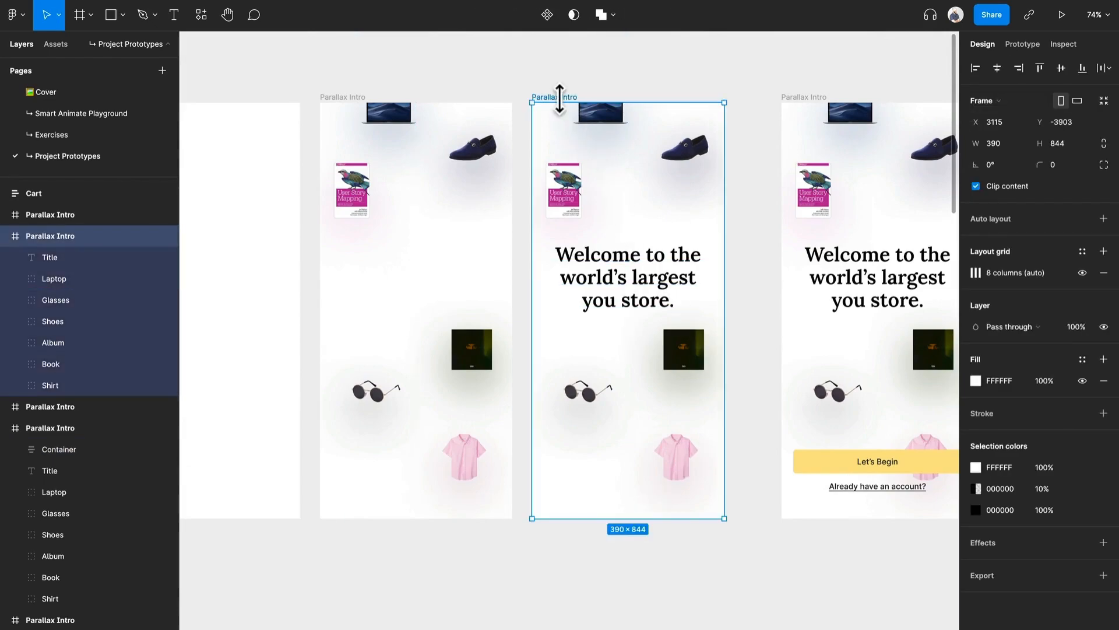
{"action": "key", "text": "super+v"}
{"action": "scroll", "coordinate": [661, 498], "scroll_direction": "down", "scroll_amount": 2}
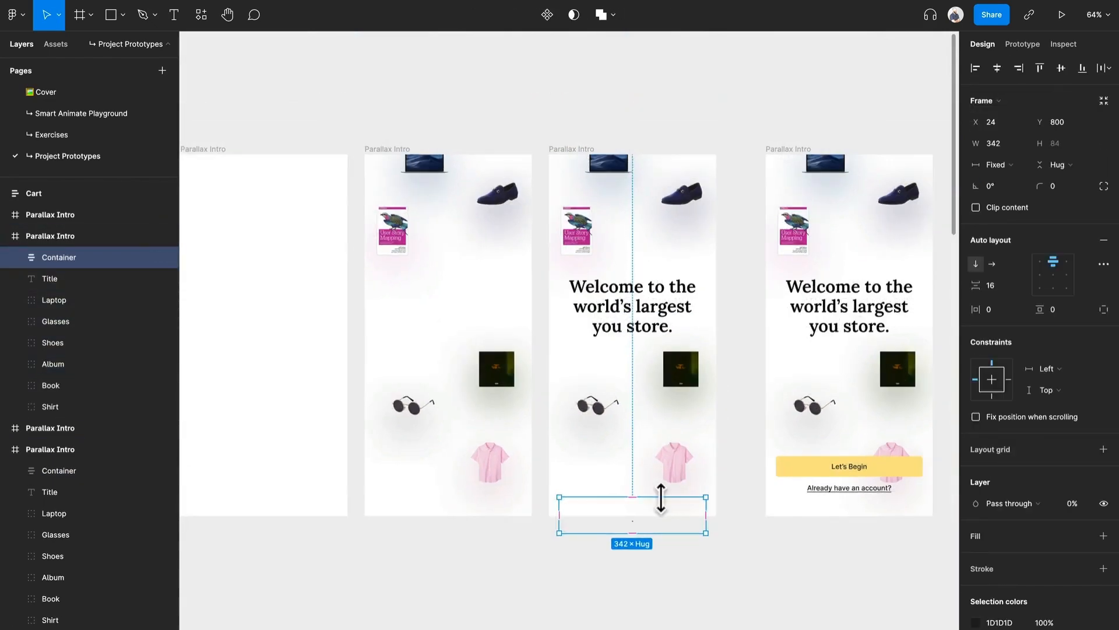
Step: Move the complete Parallax Intro frame next to the third one, at X 3545
{"action": "scroll", "coordinate": [627, 477], "scroll_direction": "down", "scroll_amount": 2}
{"action": "scroll", "coordinate": [732, 452], "scroll_direction": "right", "scroll_amount": 3}
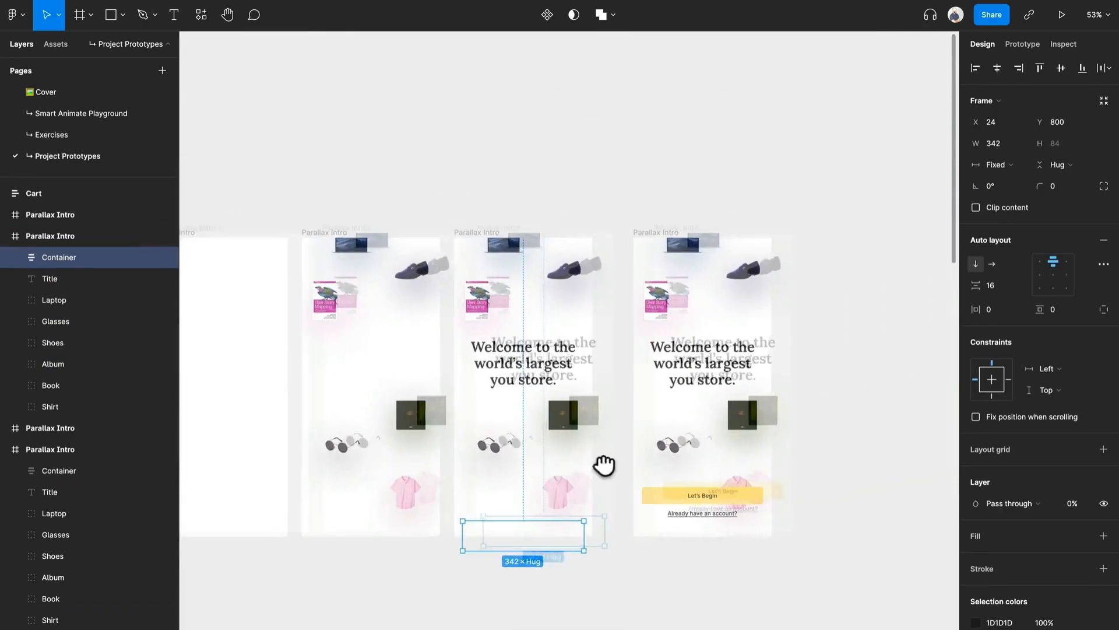
{"action": "left_click_drag", "start_coordinate": [654, 246], "coordinate": [773, 251]}
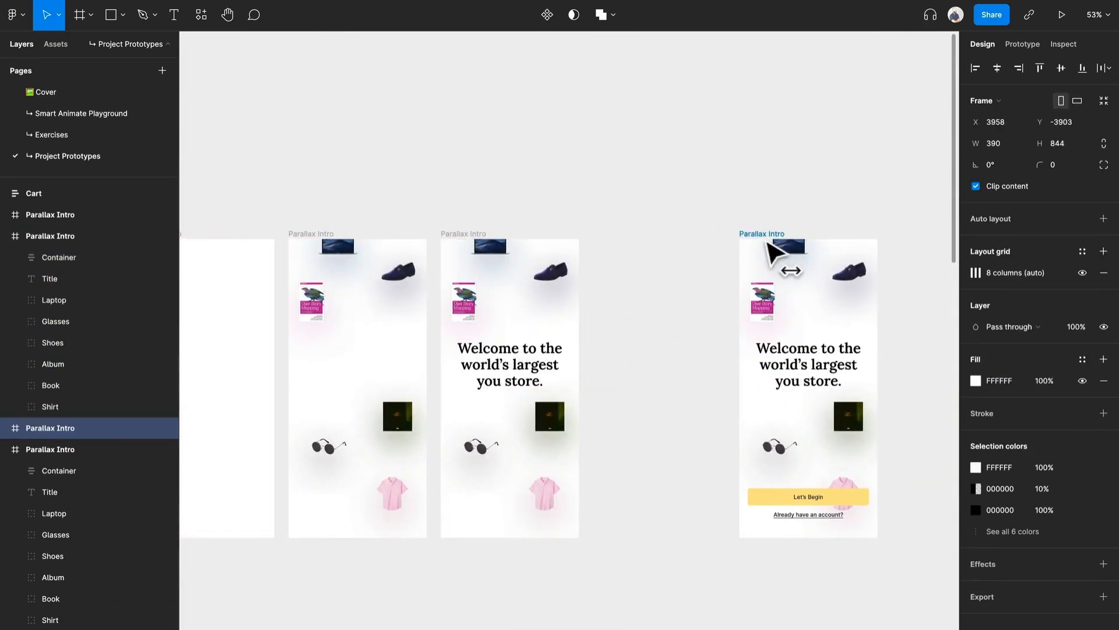
{"action": "key", "text": "ctrl+z"}
{"action": "scroll", "coordinate": [624, 248], "scroll_direction": "up", "scroll_amount": 2}
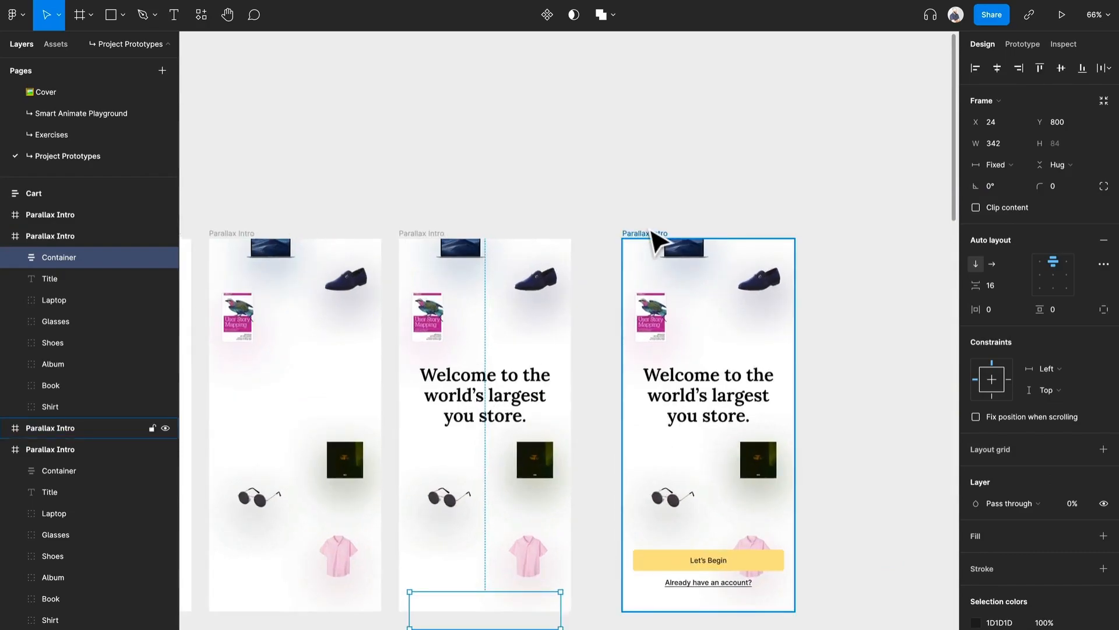
{"action": "left_click", "coordinate": [624, 234]}
{"action": "left_click_drag", "start_coordinate": [623, 235], "coordinate": [619, 234]}
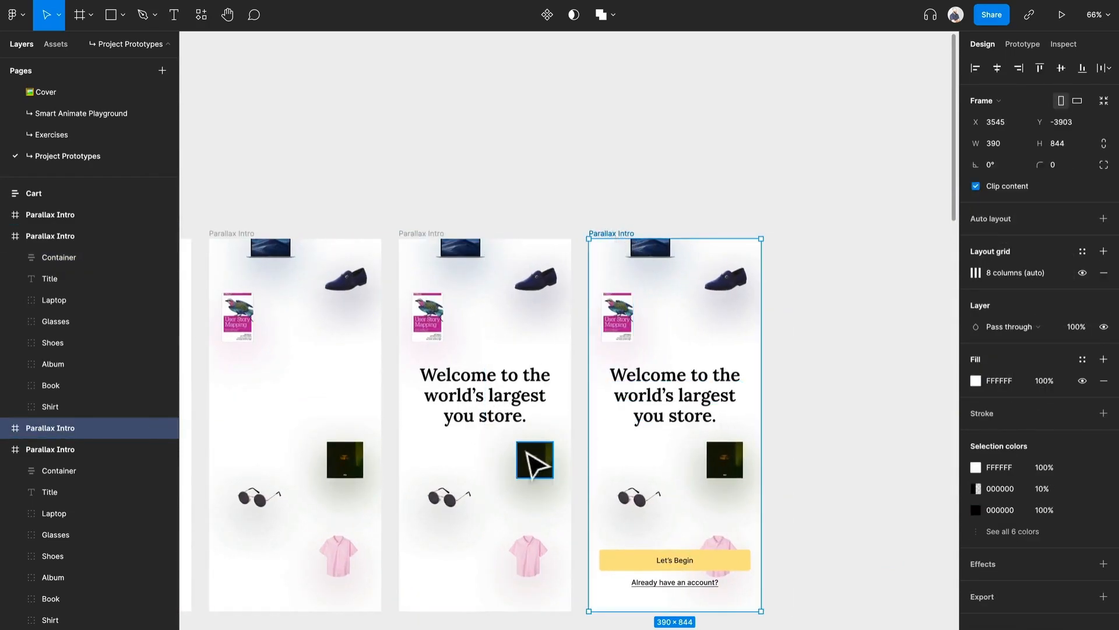
Step: Create a prototype connection from the blank frame to the second Parallax Intro frame
{"action": "left_click_drag", "start_coordinate": [526, 451], "coordinate": [677, 340]}
{"action": "scroll", "coordinate": [677, 342], "scroll_direction": "down", "scroll_amount": 1}
{"action": "left_click", "coordinate": [1024, 44]}
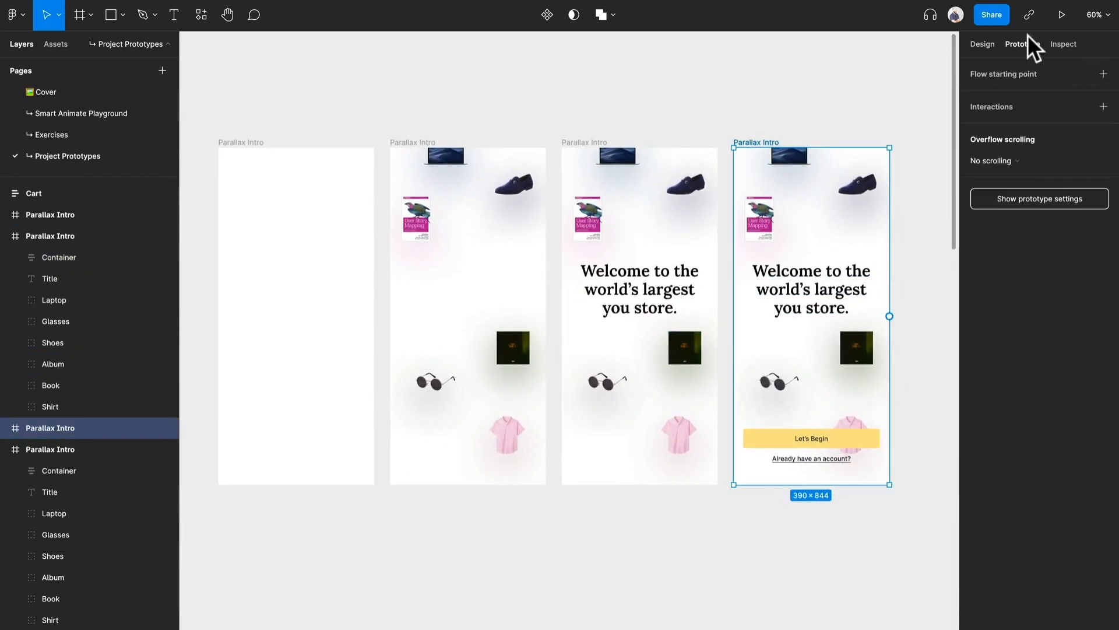
{"action": "left_click", "coordinate": [229, 142]}
{"action": "left_click_drag", "start_coordinate": [374, 316], "coordinate": [411, 335]}
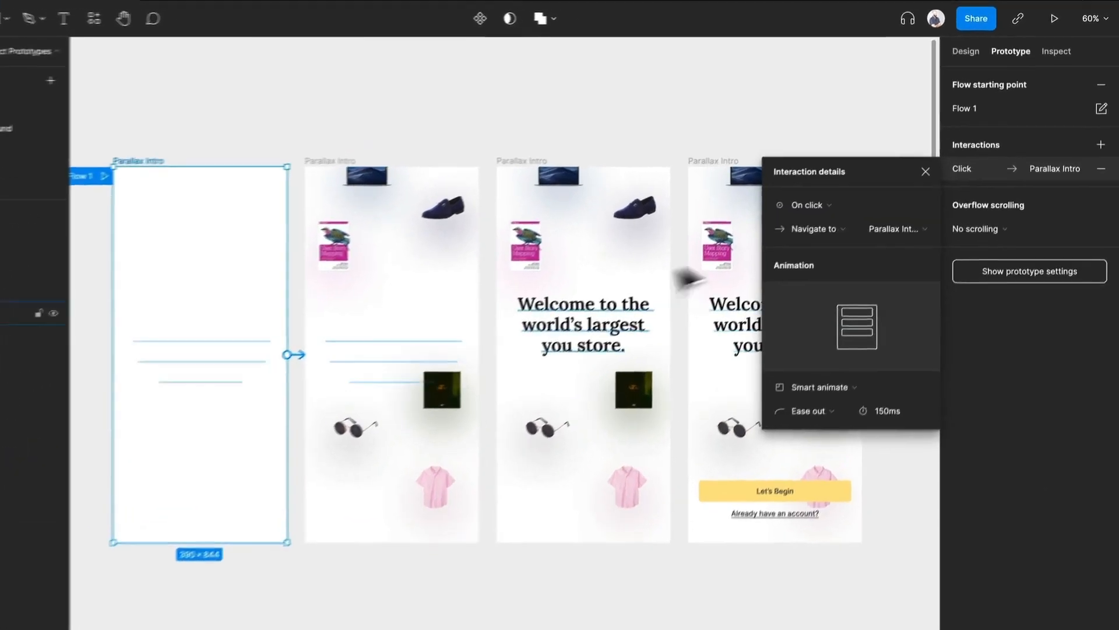
Step: Trigger the blank frame's connection after a 300 ms delay and set its Smart animate duration to 1000 ms
{"action": "left_click", "coordinate": [842, 182]}
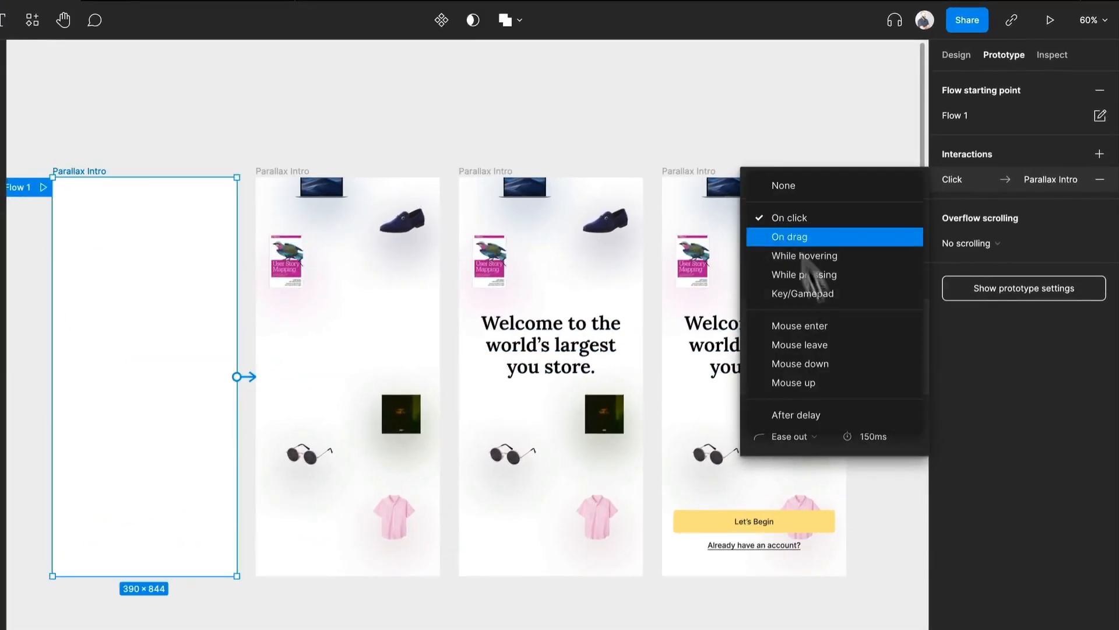
{"action": "left_click", "coordinate": [827, 408]}
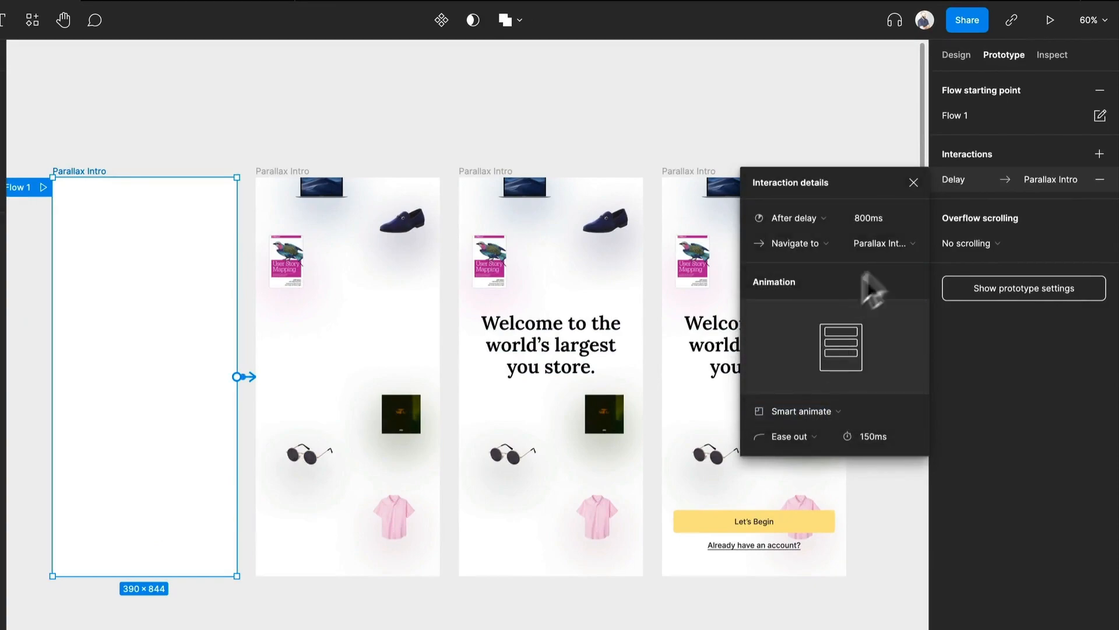
{"action": "type", "text": "50"}
{"action": "left_click", "coordinate": [875, 432]}
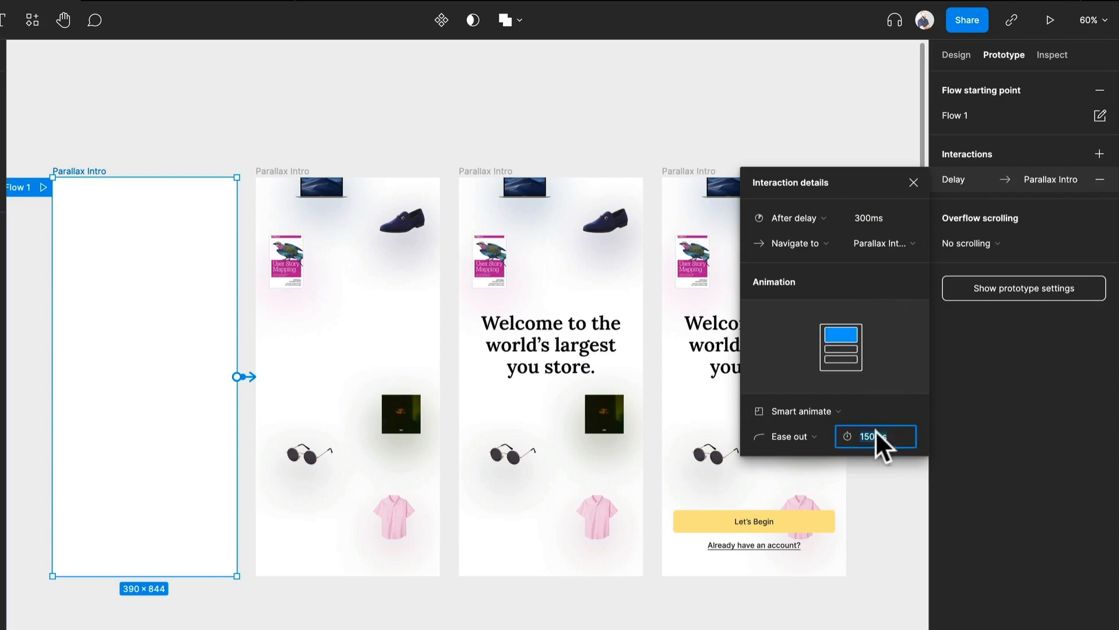
{"action": "key", "text": "Return"}
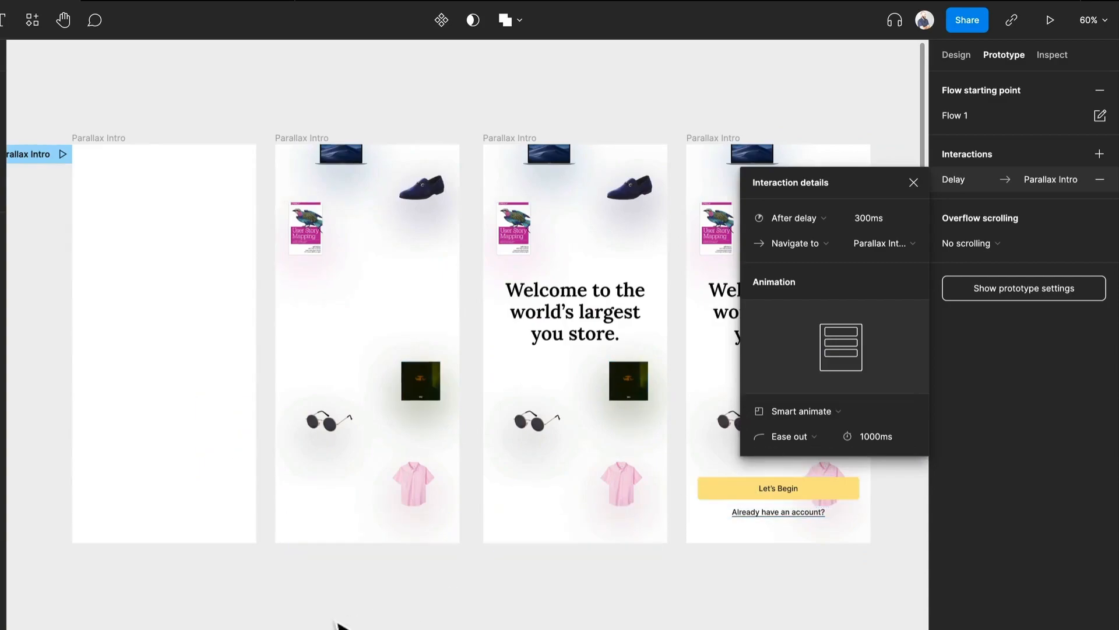
Step: Examine the delay and animation settings of the three connections in the original Parallax Intro flow
{"action": "left_click", "coordinate": [274, 380]}
{"action": "left_click", "coordinate": [269, 350]}
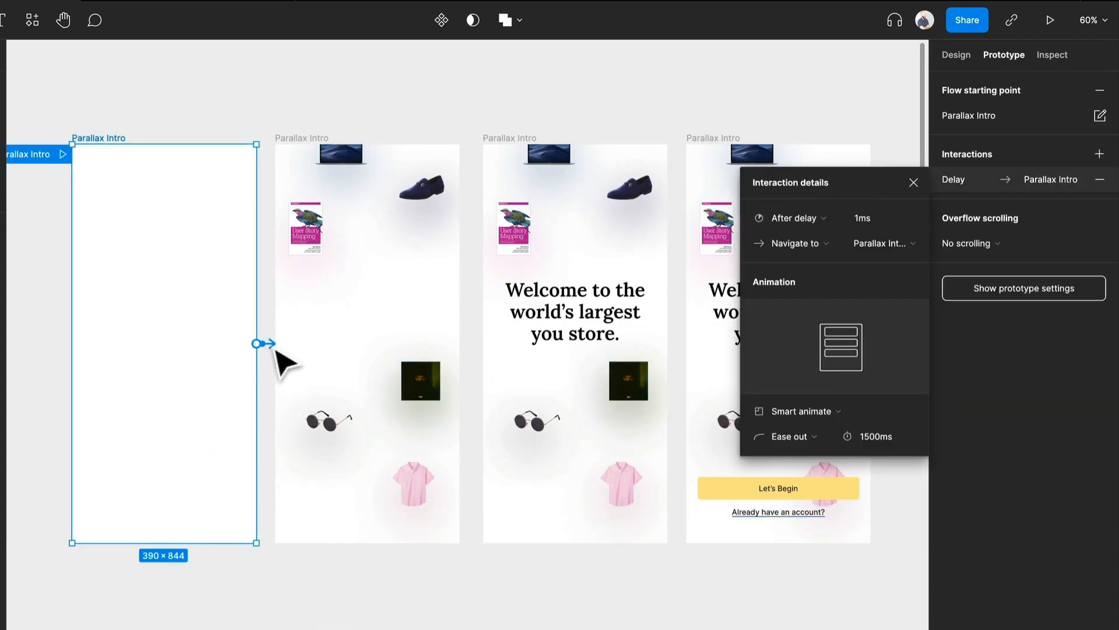
{"action": "left_click", "coordinate": [475, 350]}
{"action": "left_click", "coordinate": [476, 345]}
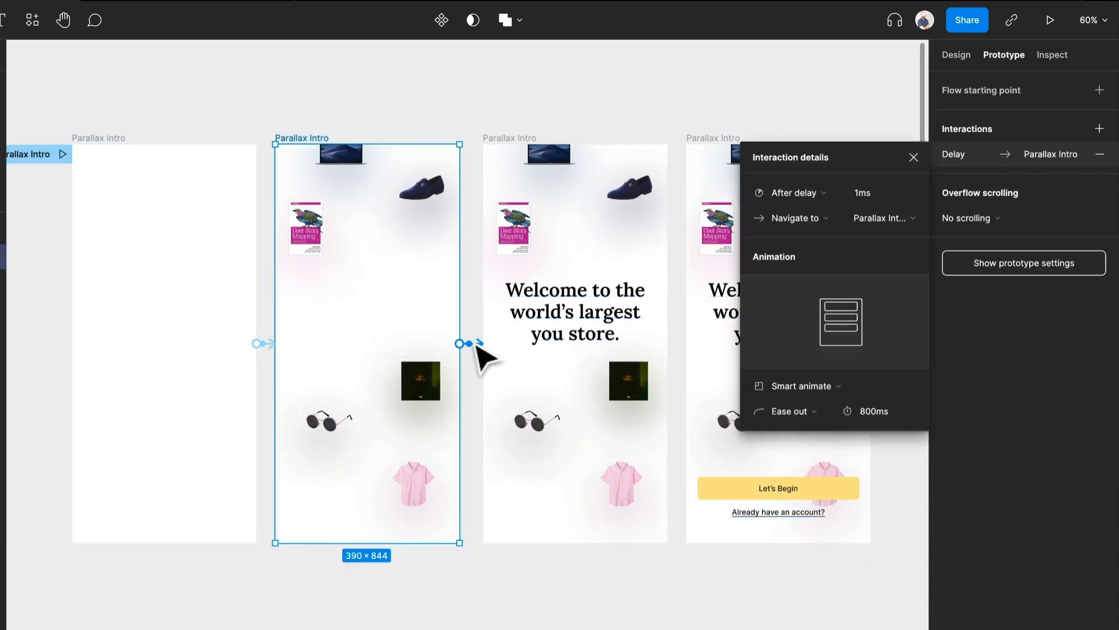
{"action": "left_click", "coordinate": [676, 361]}
{"action": "left_click", "coordinate": [680, 345]}
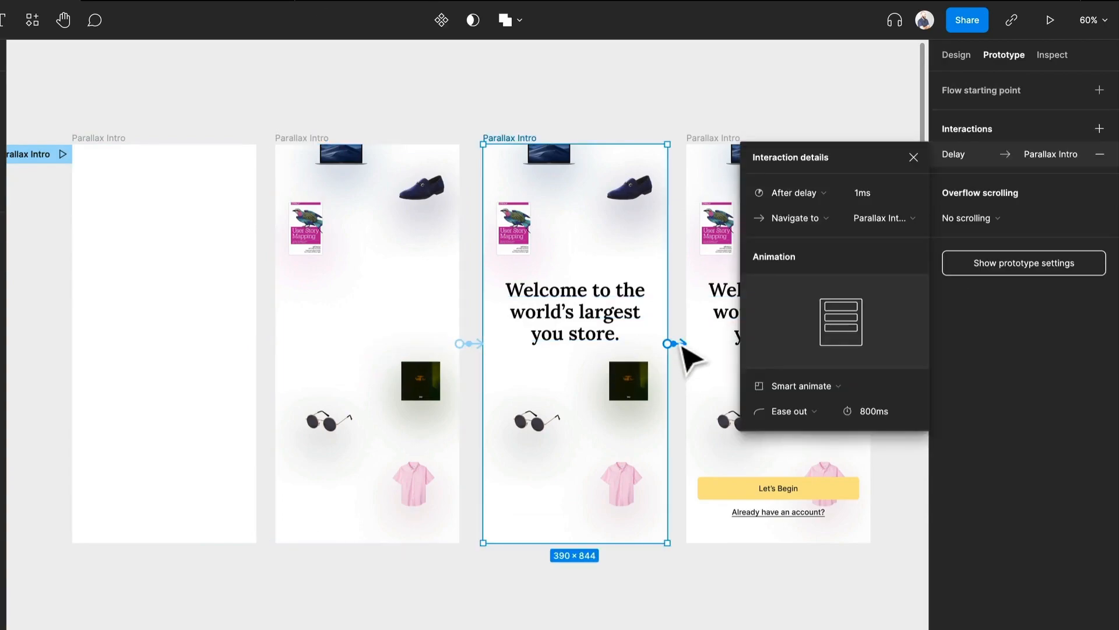
Step: Set the Smart animate duration of the new blank frame's connection to 1500 ms
{"action": "left_click_drag", "start_coordinate": [685, 374], "coordinate": [482, 400]}
{"action": "scroll", "coordinate": [496, 404], "scroll_direction": "down", "scroll_amount": 4}
{"action": "left_click_drag", "start_coordinate": [679, 508], "coordinate": [475, 441]}
{"action": "left_click", "coordinate": [362, 480]}
{"action": "scroll", "coordinate": [324, 400], "scroll_direction": "up", "scroll_amount": 3}
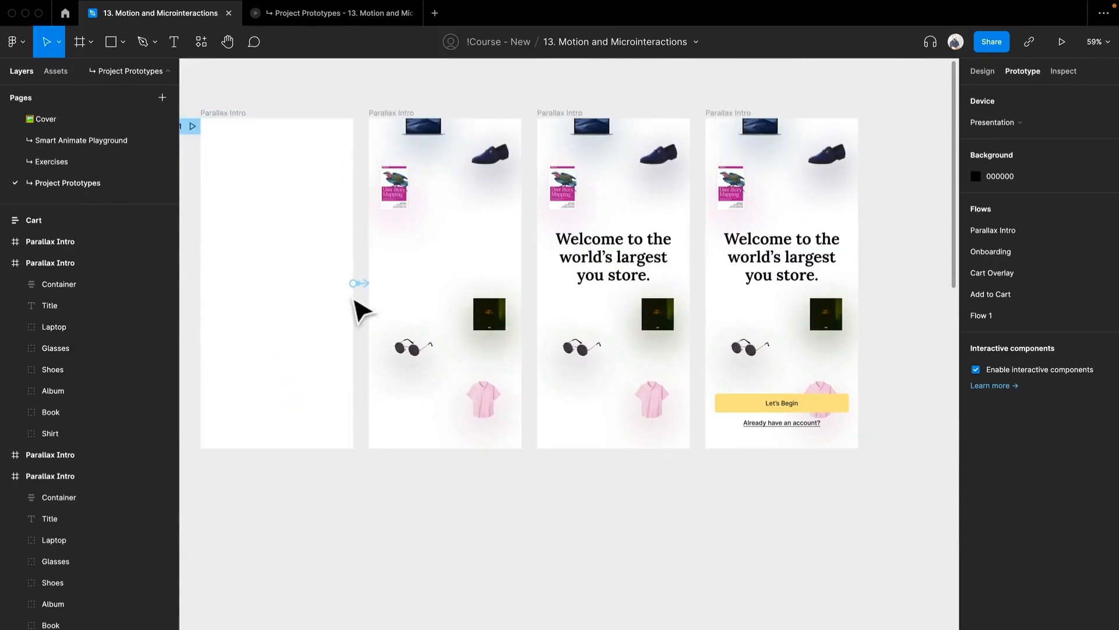
{"action": "left_click", "coordinate": [362, 285]}
{"action": "left_click", "coordinate": [912, 396]}
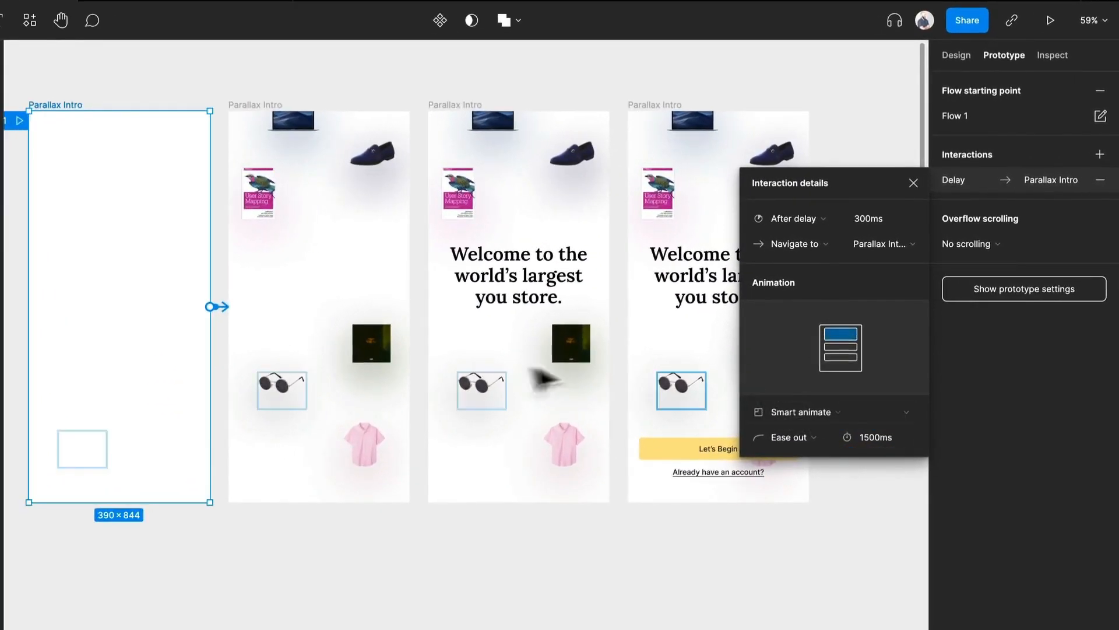
{"action": "left_click", "coordinate": [292, 618]}
Step: Connect the second frame to the third with a 1 ms After delay trigger and an 800 ms Smart animate duration
{"action": "left_click", "coordinate": [260, 105]}
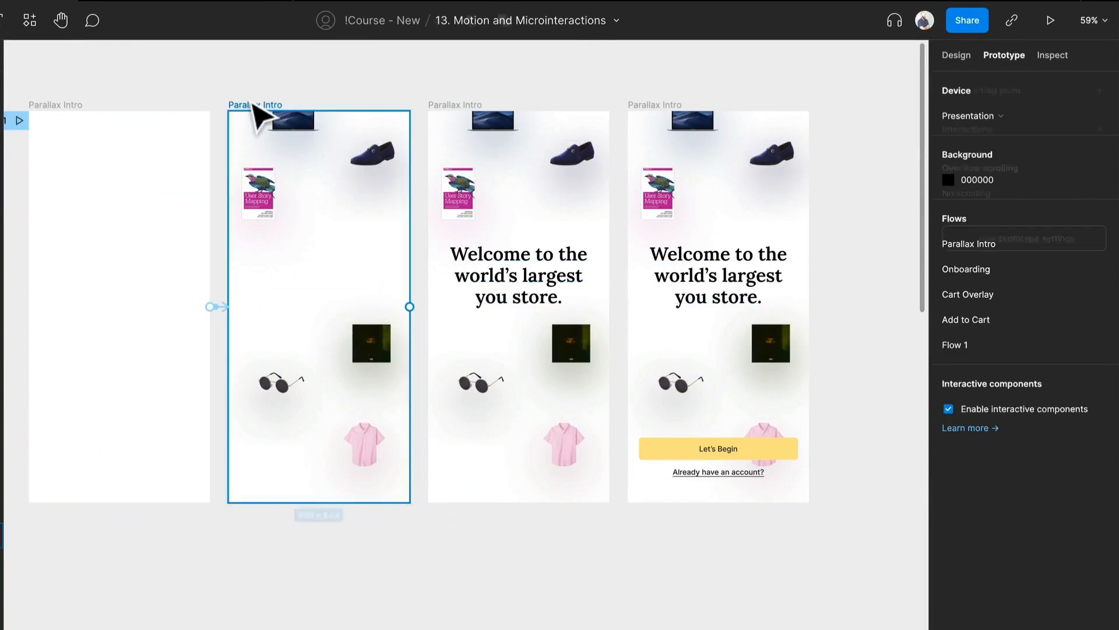
{"action": "left_click_drag", "start_coordinate": [411, 308], "coordinate": [446, 319]}
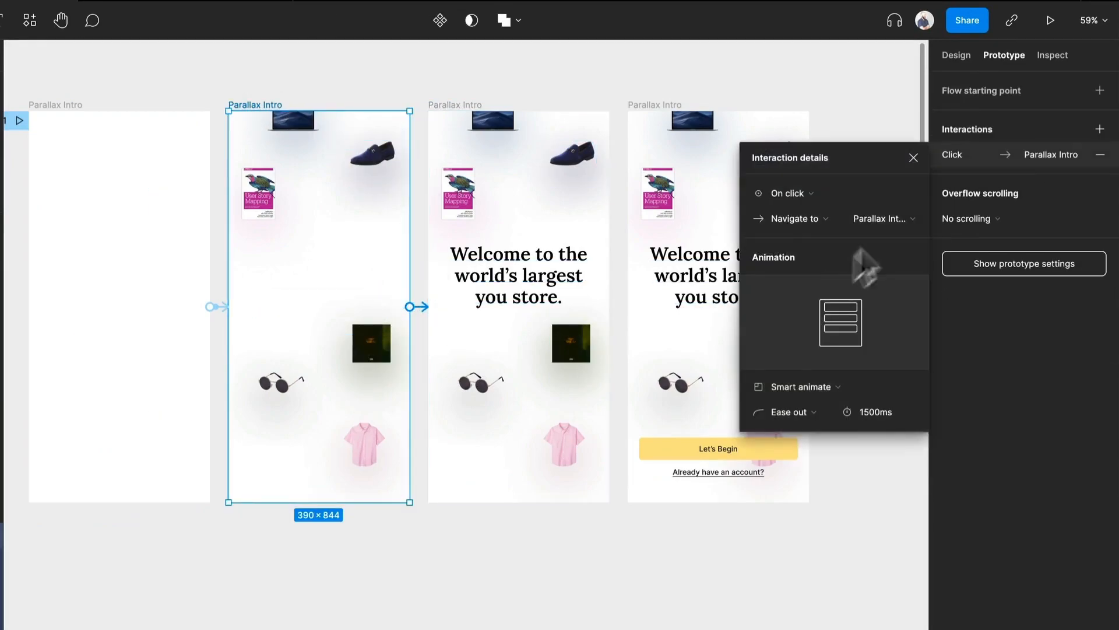
{"action": "left_click", "coordinate": [778, 195]}
{"action": "left_click", "coordinate": [851, 385]}
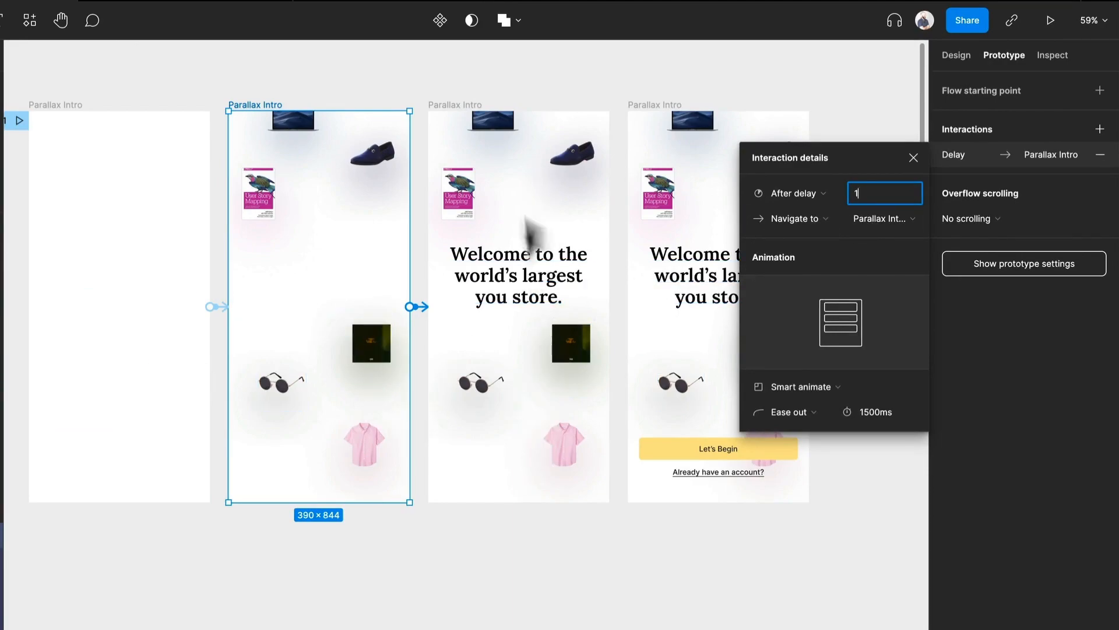
{"action": "type", "text": "800"}
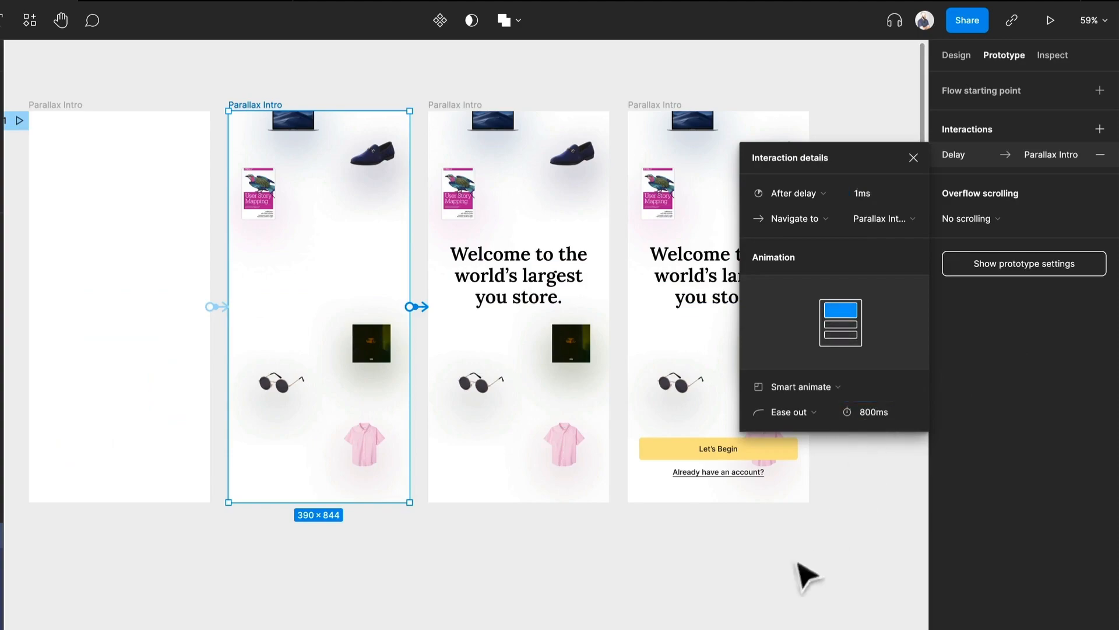
{"action": "left_click", "coordinate": [813, 562]}
Step: Connect the third frame to the complete last frame with a 1 ms After delay trigger, keeping the 800 ms Smart animate transition
{"action": "left_click_drag", "start_coordinate": [683, 572], "coordinate": [499, 620]}
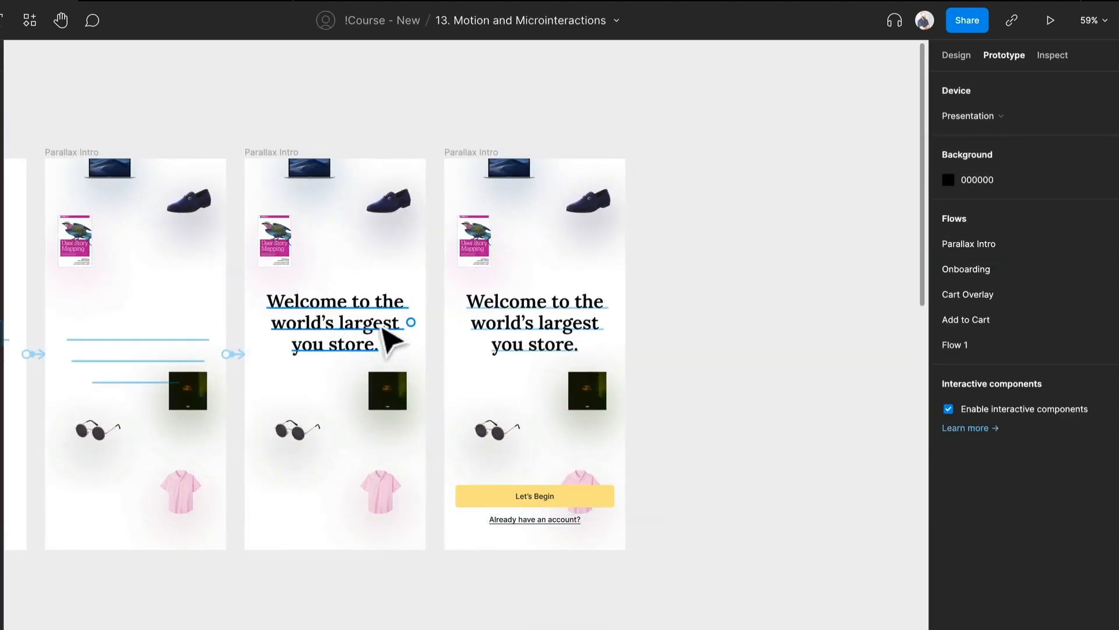
{"action": "left_click", "coordinate": [293, 153]}
{"action": "left_click_drag", "start_coordinate": [426, 354], "coordinate": [469, 379]}
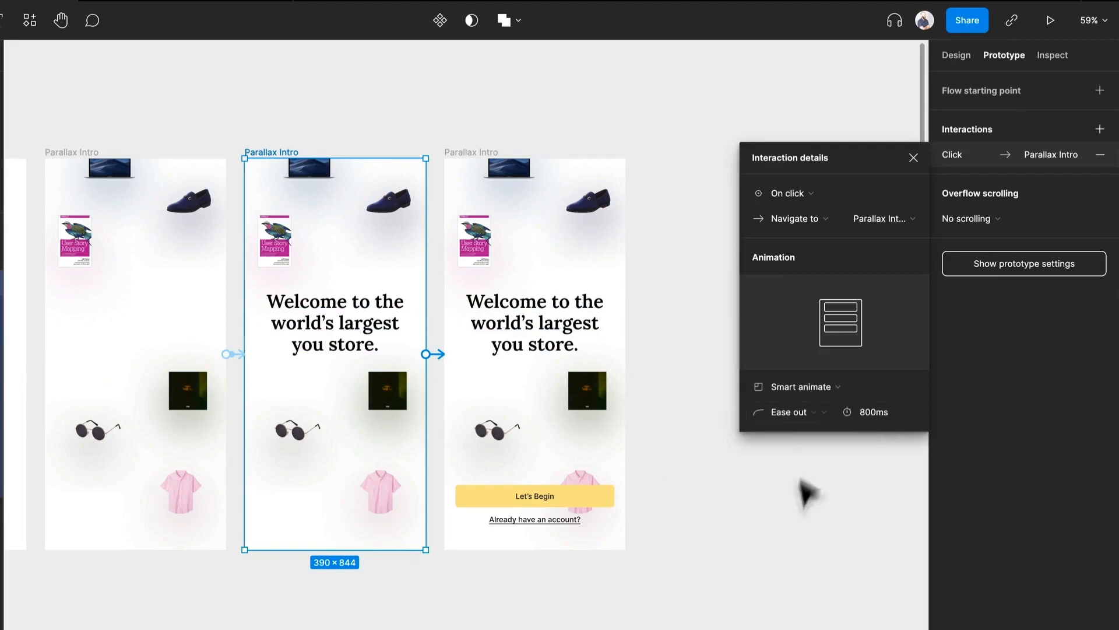
{"action": "left_click", "coordinate": [805, 194]}
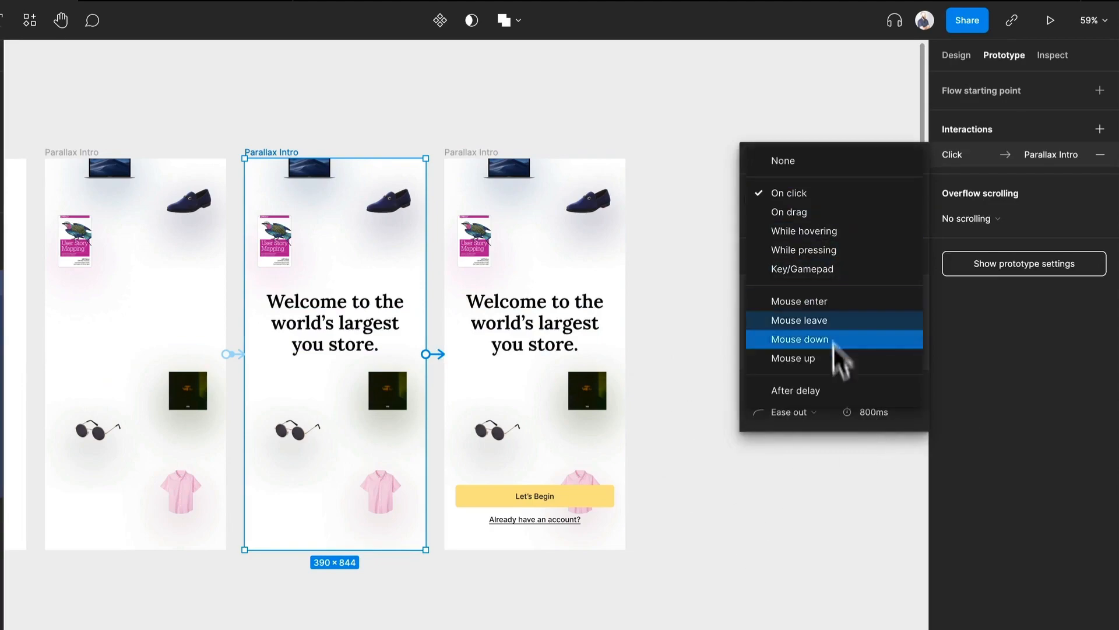
{"action": "left_click", "coordinate": [830, 386]}
{"action": "type", "text": "1"}
{"action": "key", "text": "Return"}
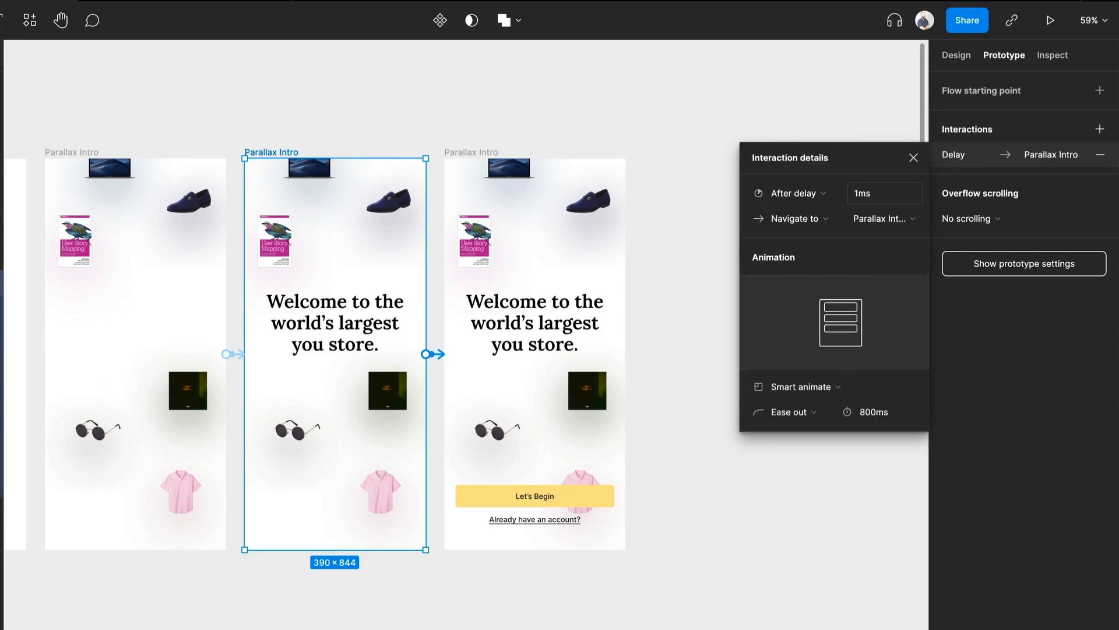
{"action": "left_click", "coordinate": [332, 554]}
Step: Rename the blank frame's flow starting point to V2
{"action": "left_click_drag", "start_coordinate": [326, 556], "coordinate": [691, 583]}
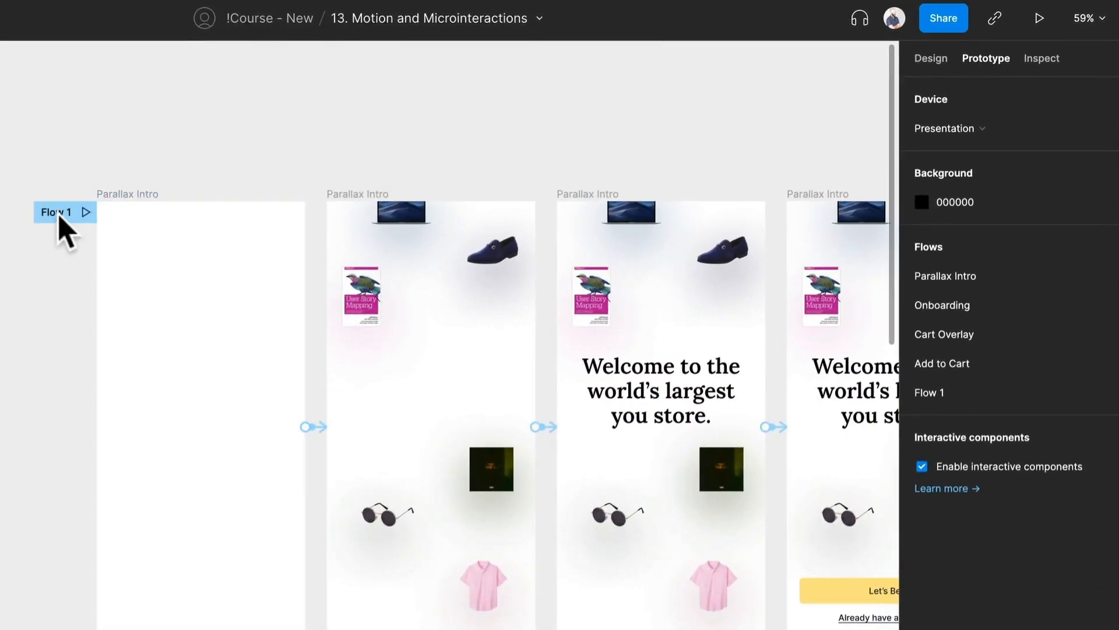
{"action": "double_click", "coordinate": [59, 213]}
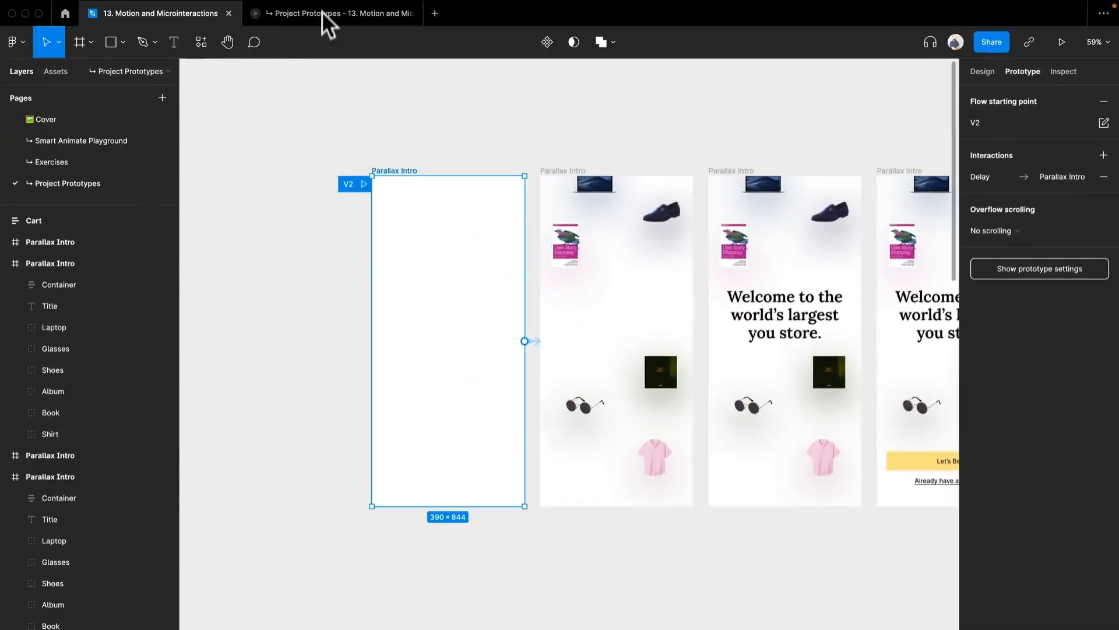
Step: Switch to the prototype preview, replay the Parallax Intro flow, and play the V2 flow for comparison
{"action": "left_click", "coordinate": [326, 7]}
{"action": "key", "text": "r"}
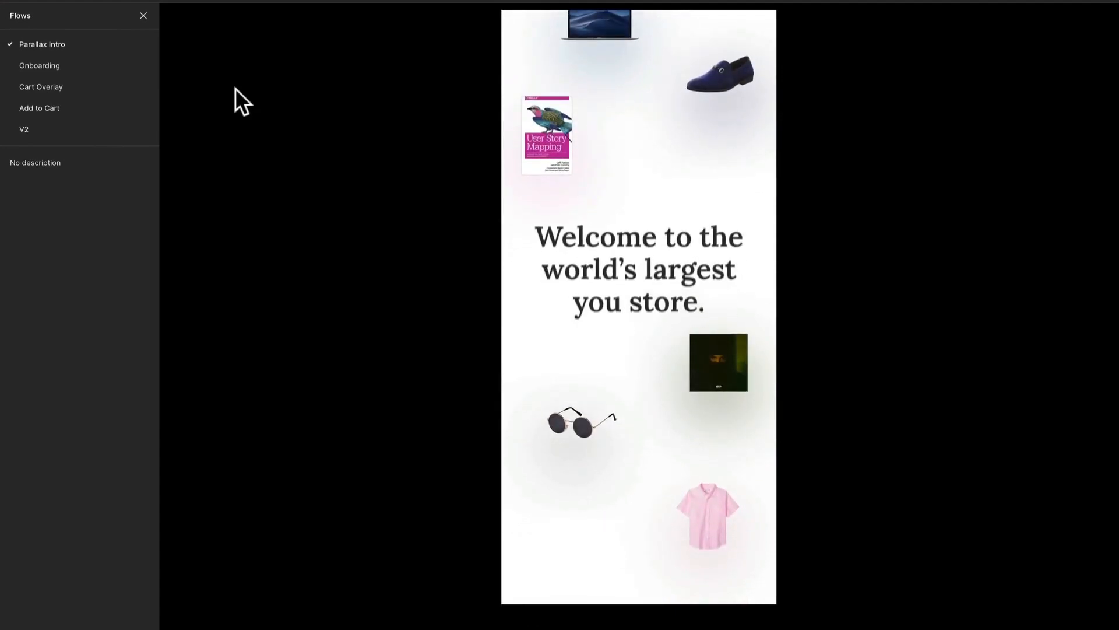
{"action": "left_click", "coordinate": [39, 124]}
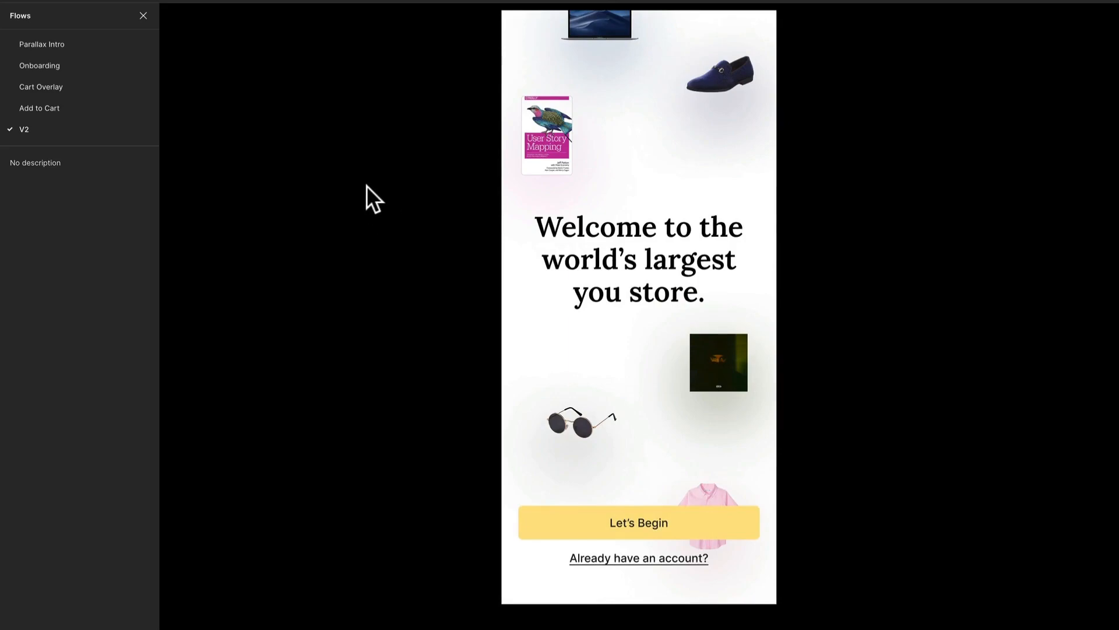
{"action": "key", "text": "r"}
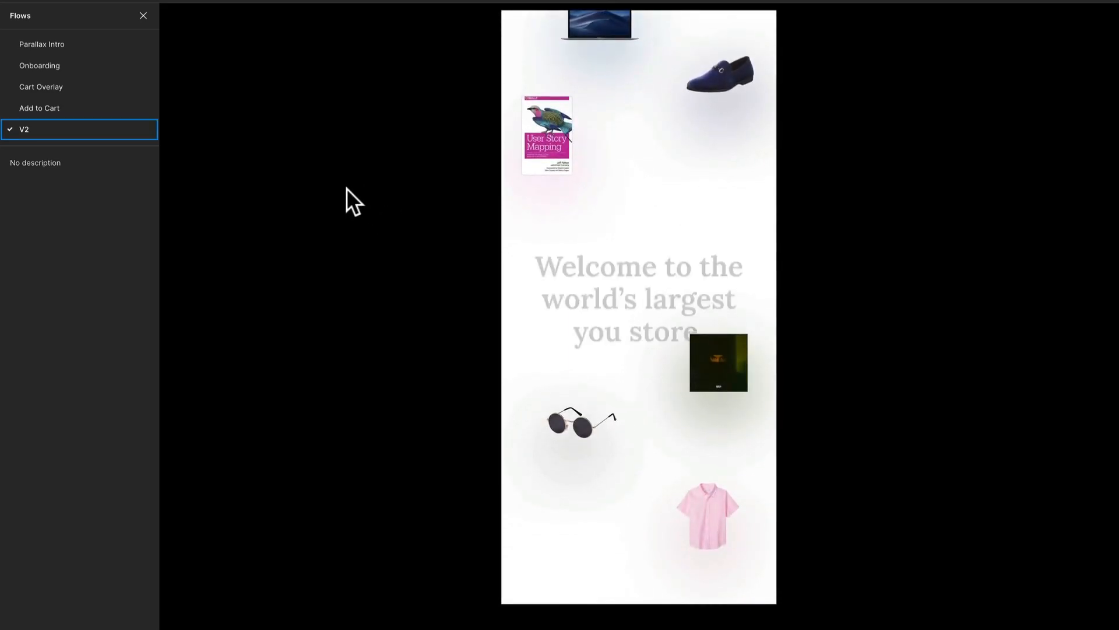